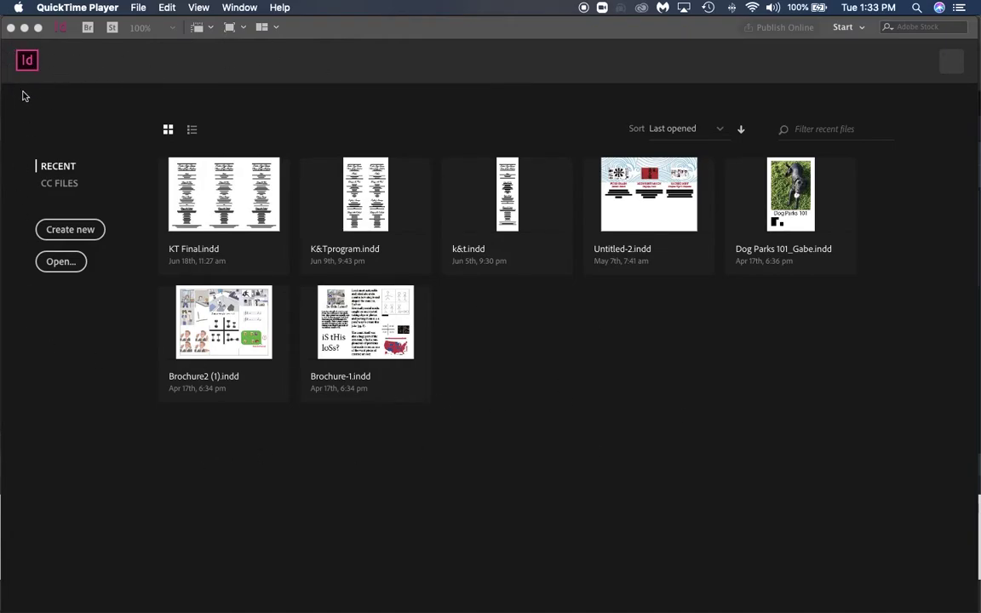
Bring InDesign's start screen to the front to begin a new document
left_click(74, 230)
Create a blank Print Letter document, 8.5 × 11 in portrait, with inches as units
left_click(72, 232)
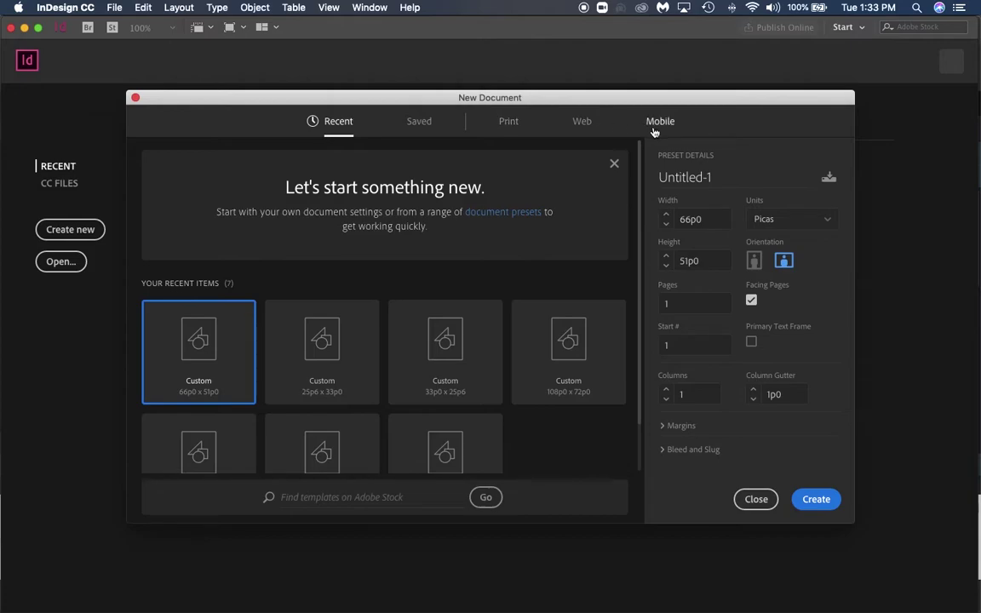
left_click(793, 225)
left_click(777, 279)
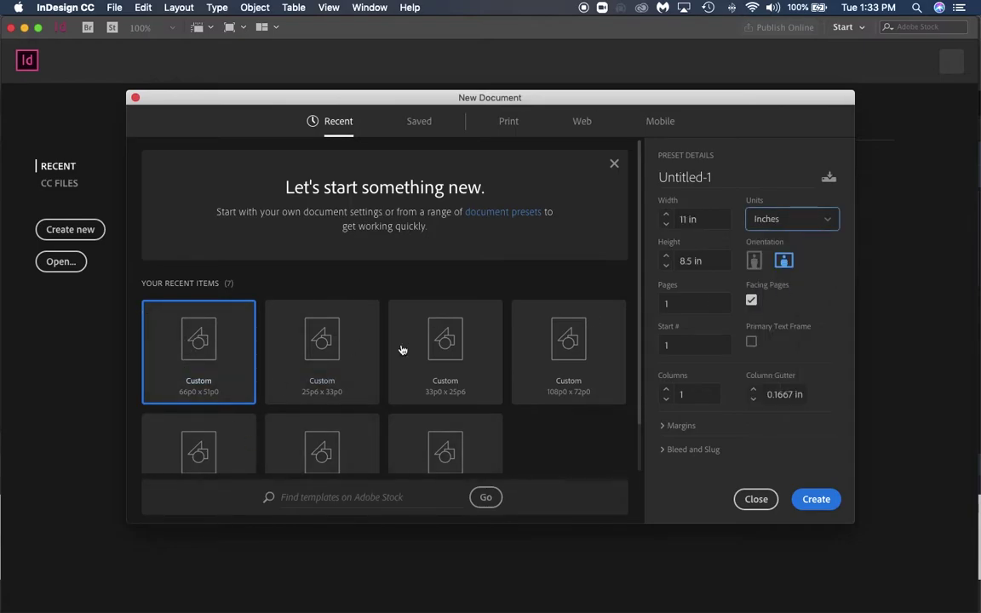
left_click(509, 124)
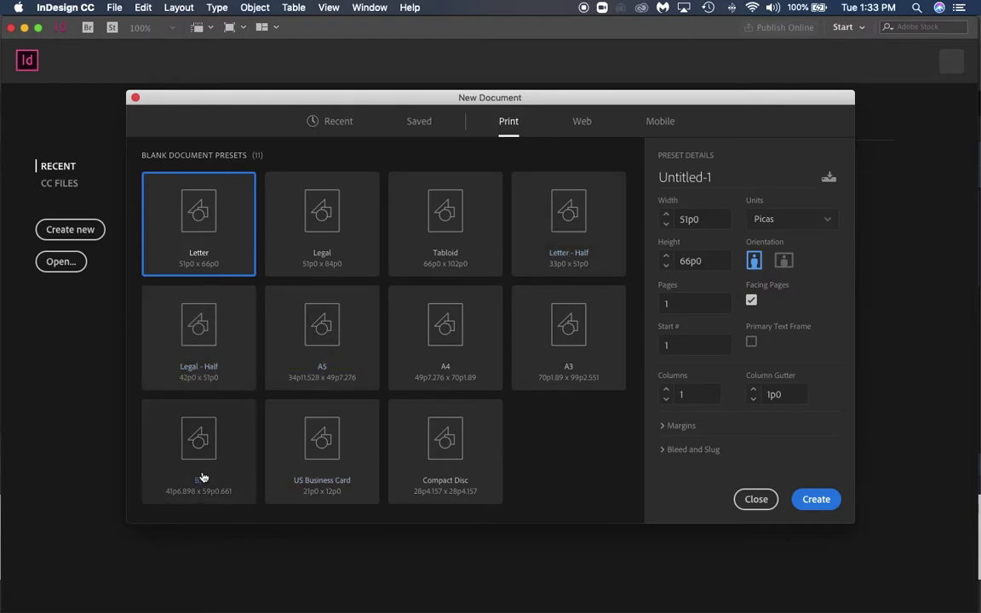
left_click(206, 237)
left_click(791, 221)
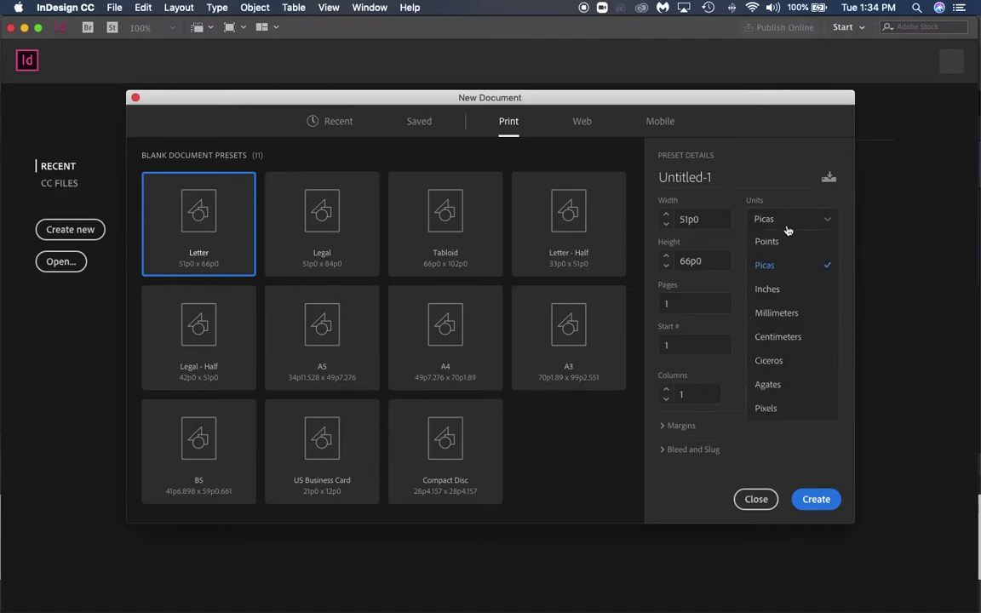
left_click(775, 288)
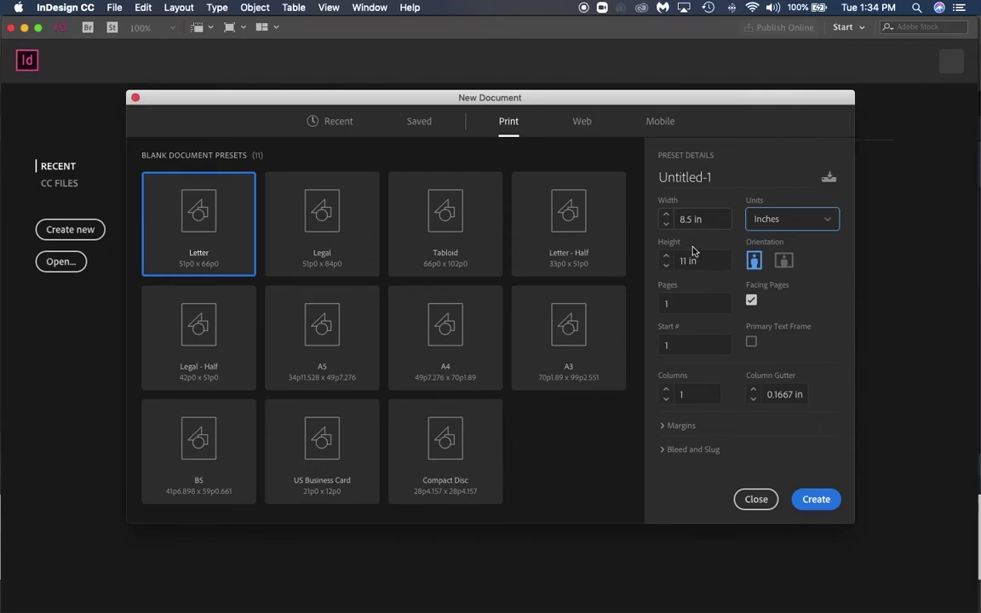
left_click(818, 504)
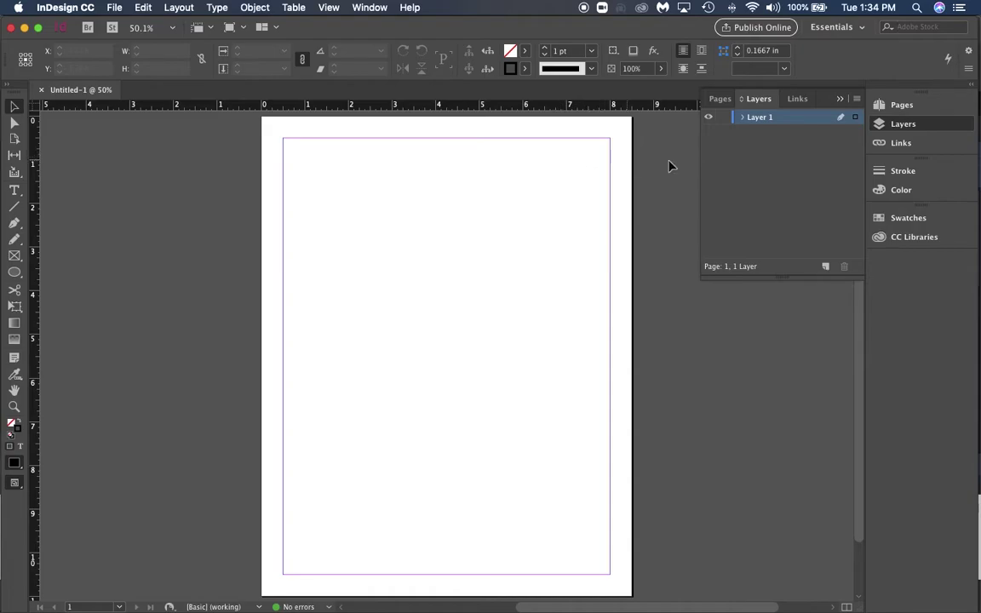
left_click(902, 107)
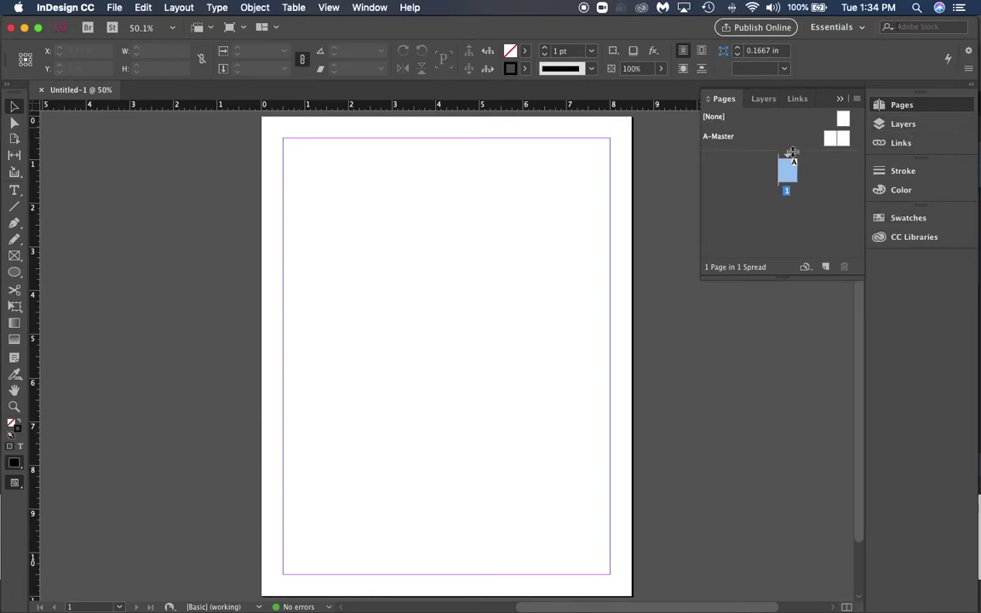
left_click(874, 130)
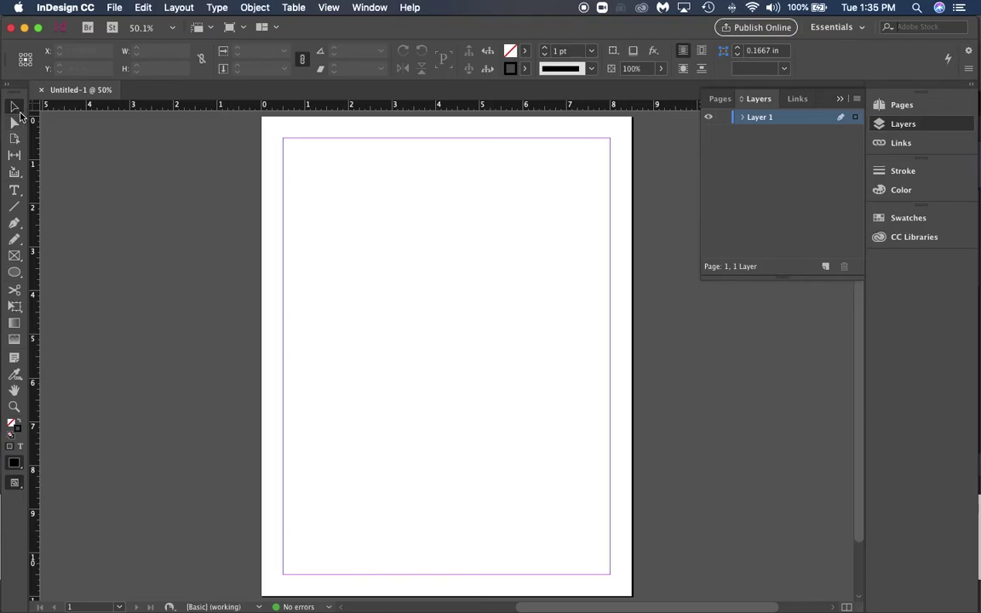
left_click(16, 109)
Start File > Place and browse Lil Black into 01. ADOBE > 01. VISUAL > 03. InDesign
left_click(112, 8)
mouse_move(158, 303)
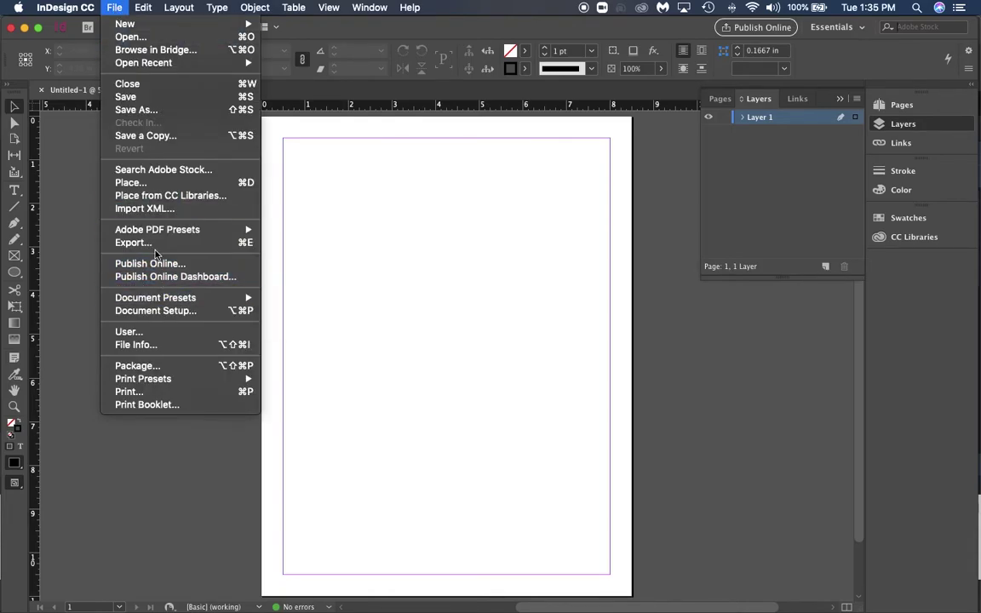
left_click(151, 186)
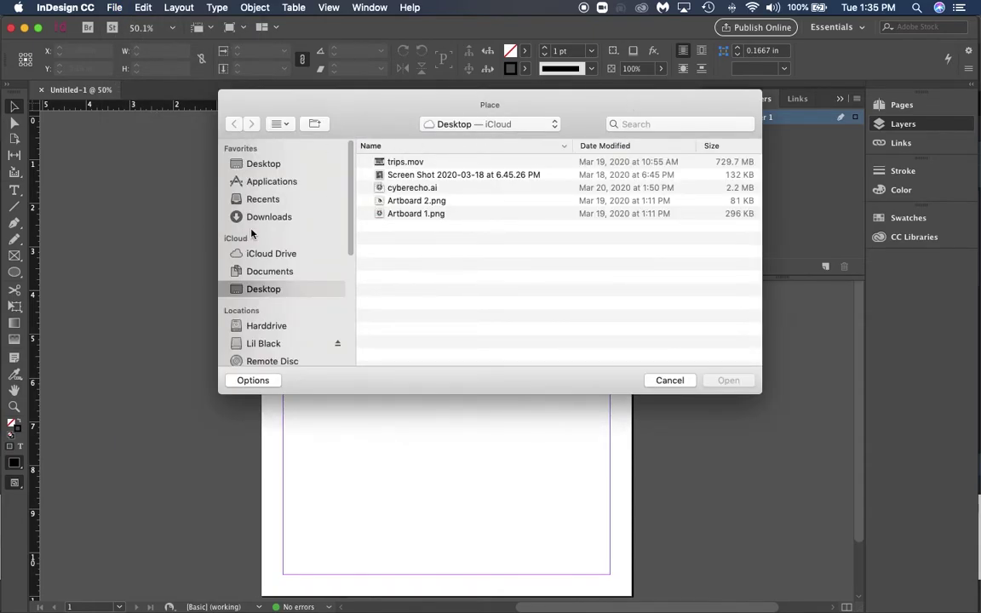
left_click(261, 343)
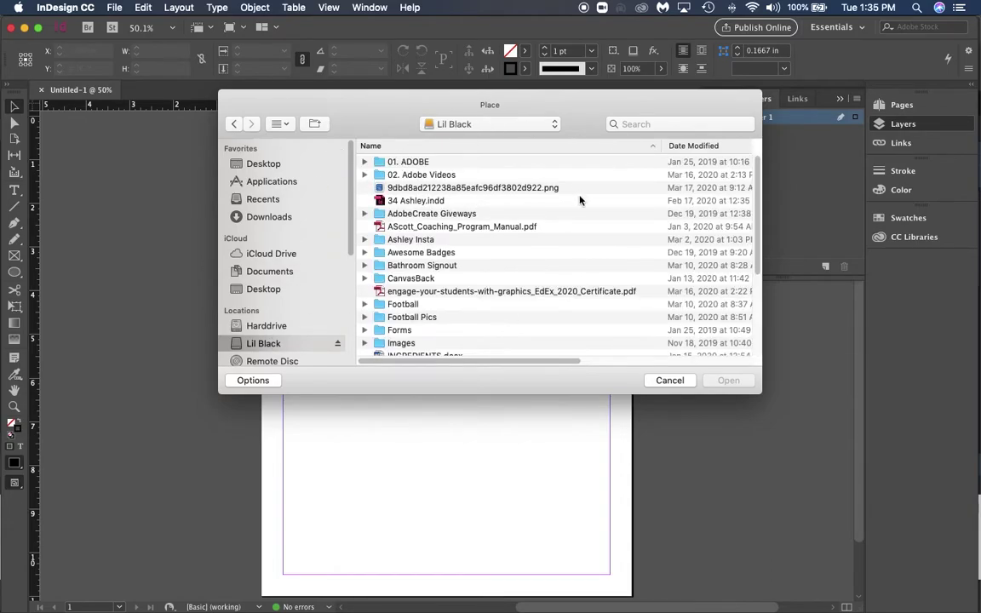
left_click(364, 162)
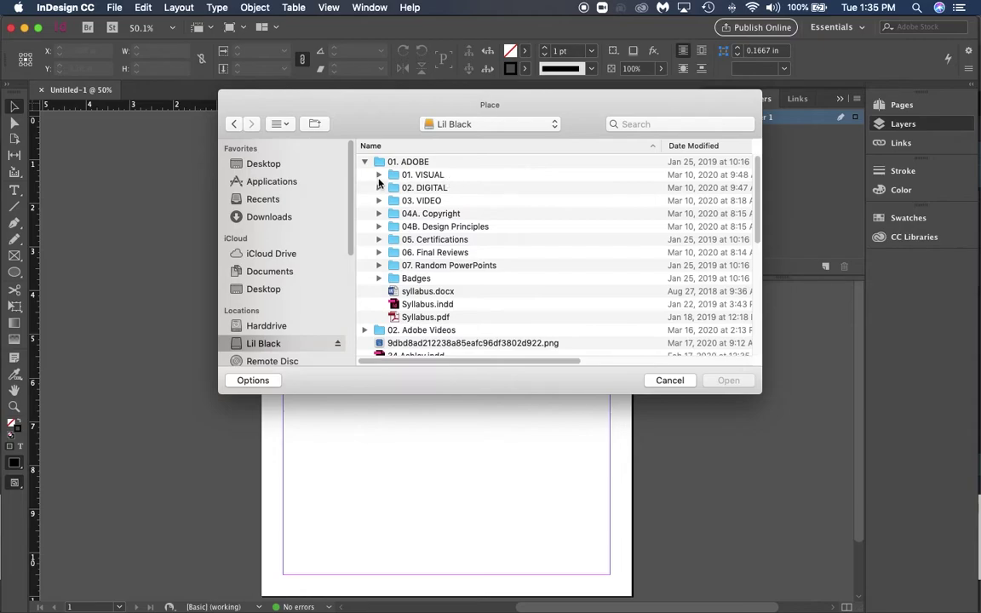
left_click(379, 174)
double_click(434, 213)
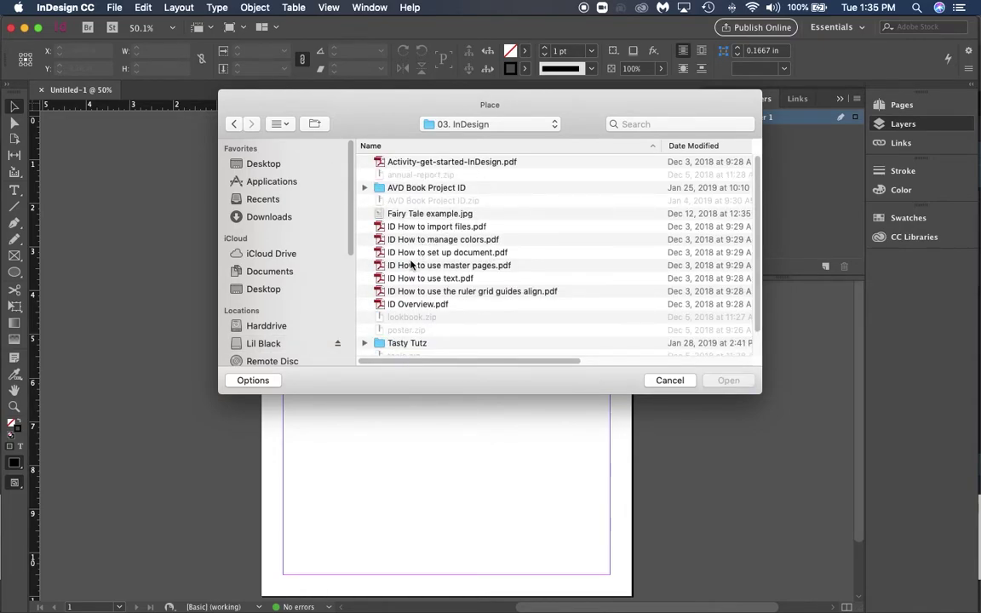
Continue into Udemy > poster > photos and select restaurant.jpeg
scroll(400, 277, "down", 2)
left_click(365, 337)
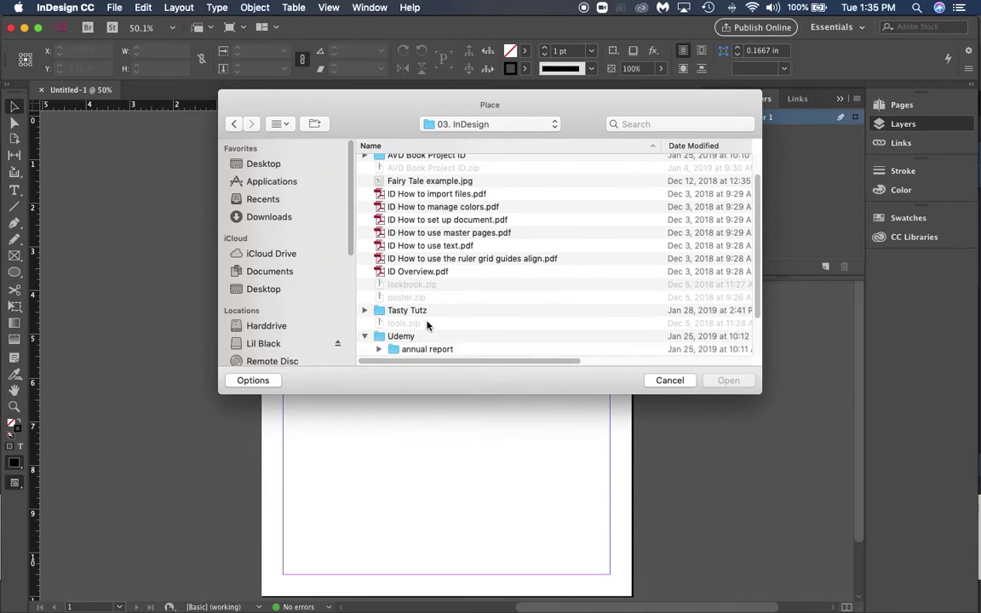
scroll(387, 336, "down", 3)
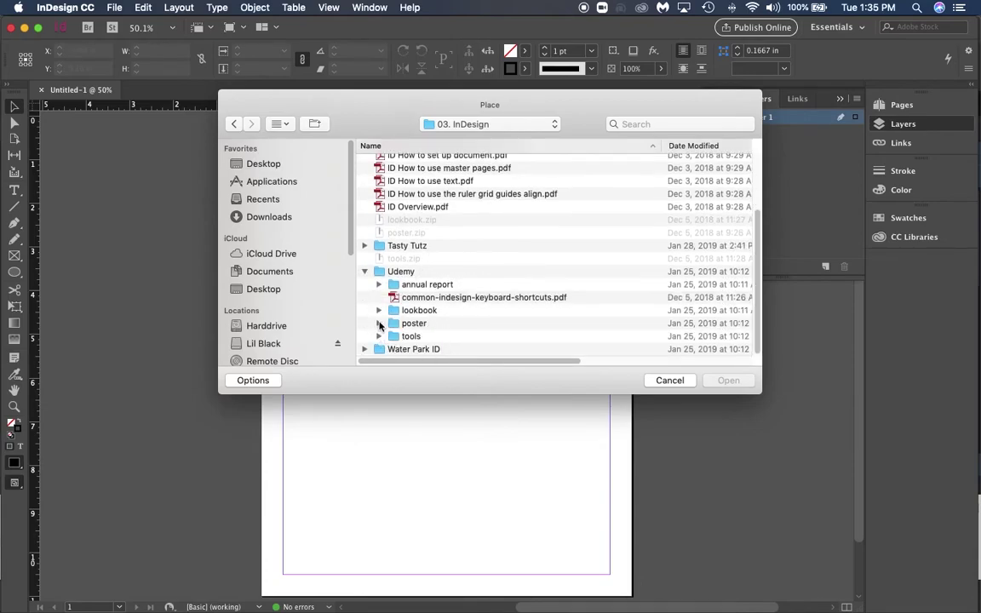
left_click(379, 324)
scroll(449, 284, "down", 2)
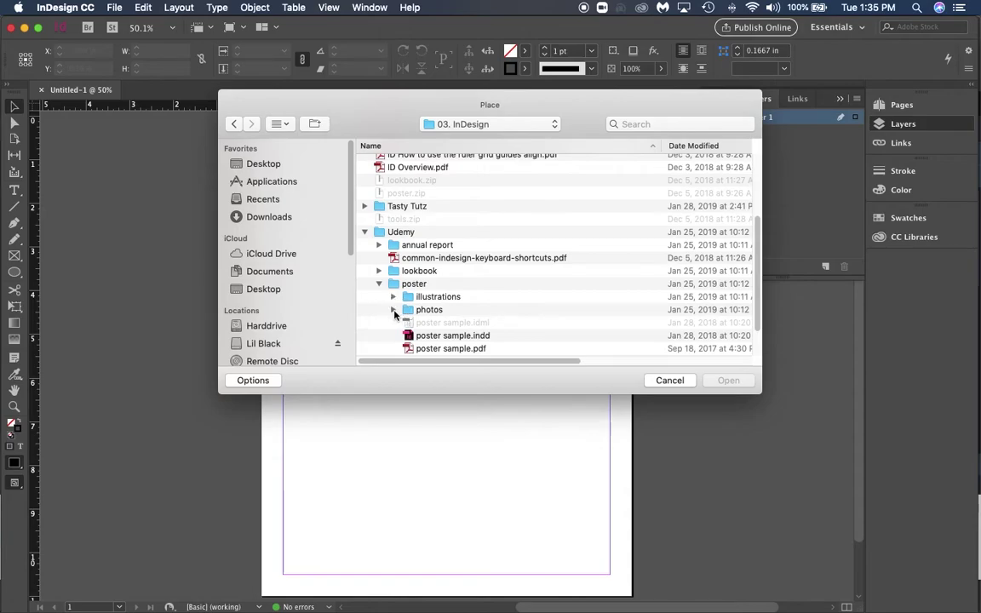
left_click(394, 310)
scroll(561, 295, "down", 5)
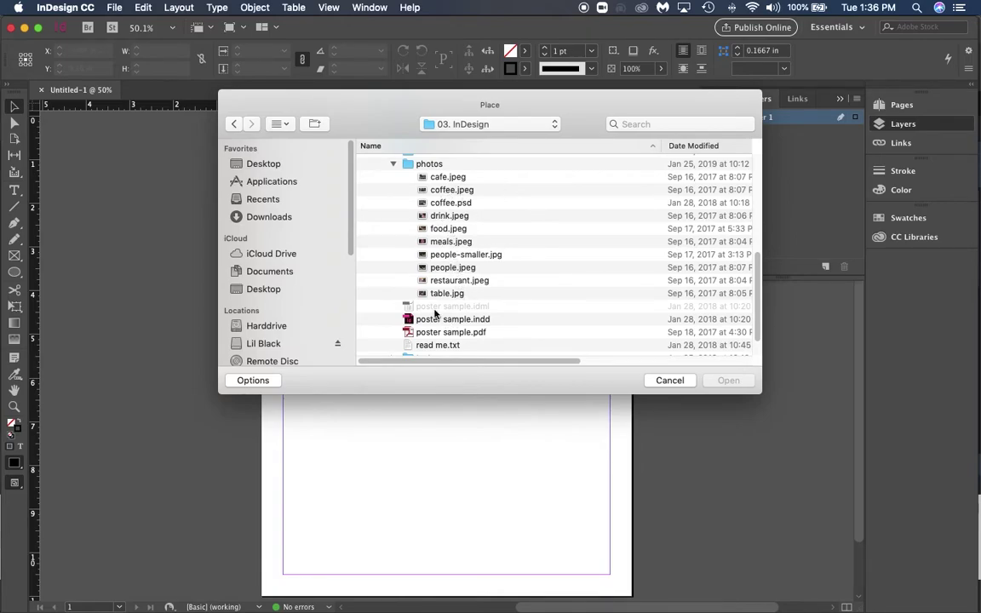
left_click(442, 281)
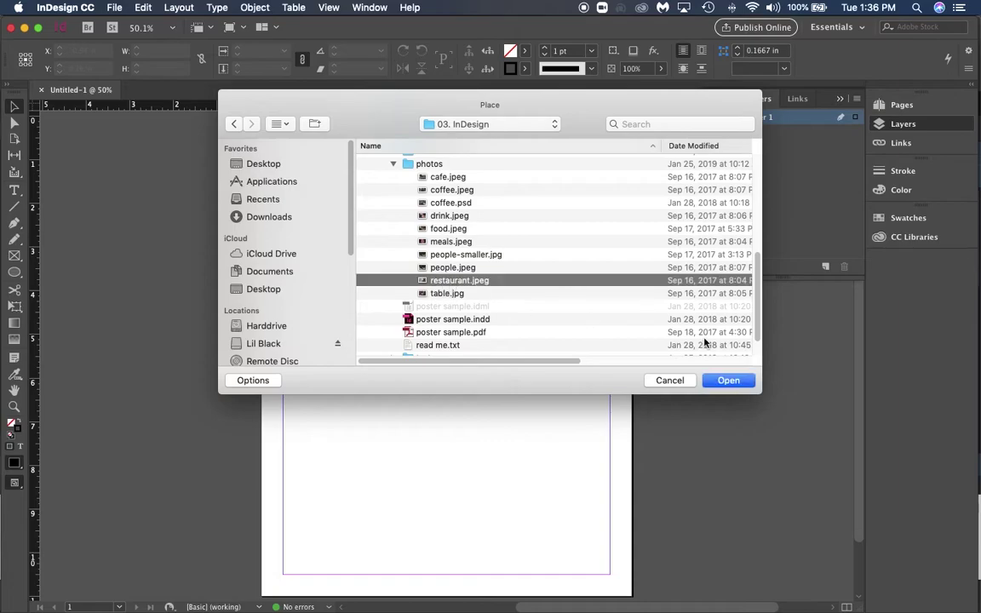
Place restaurant.jpeg by drawing its frame from the page's top-left corner across the top
left_click(719, 383)
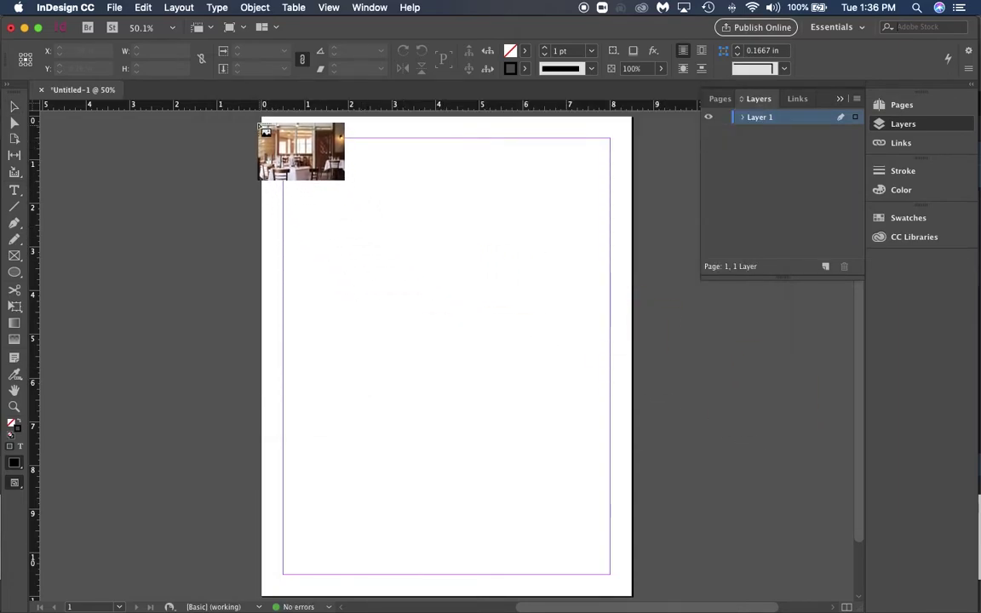
left_click_drag(260, 125, 637, 346)
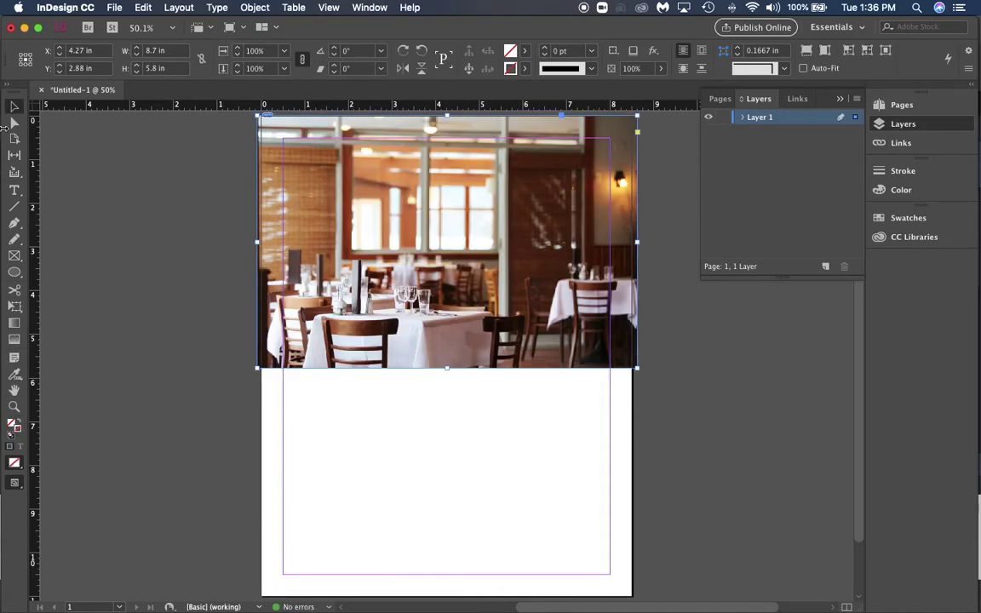
left_click(124, 175)
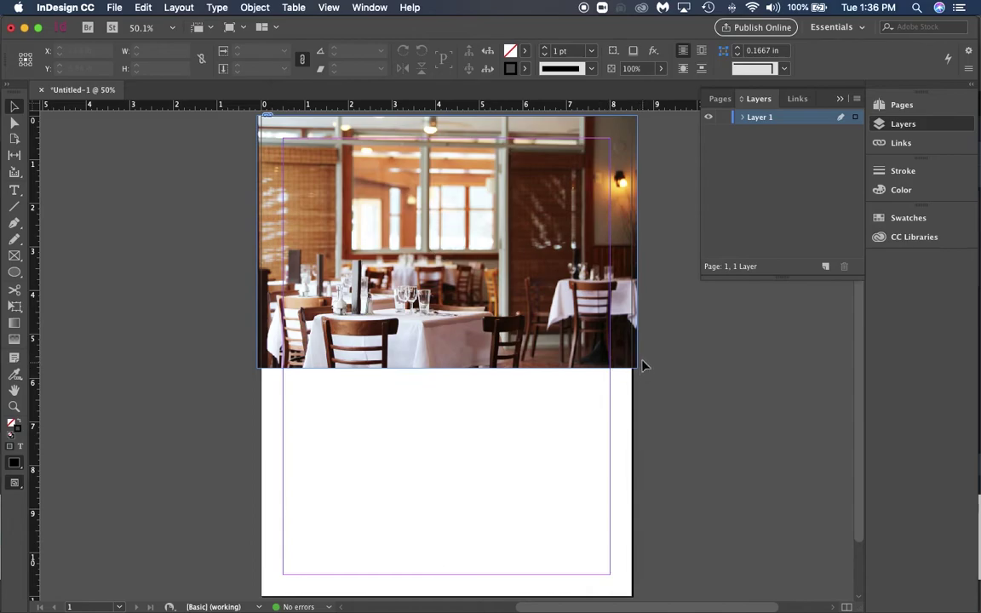
scroll(663, 355, "up", 6)
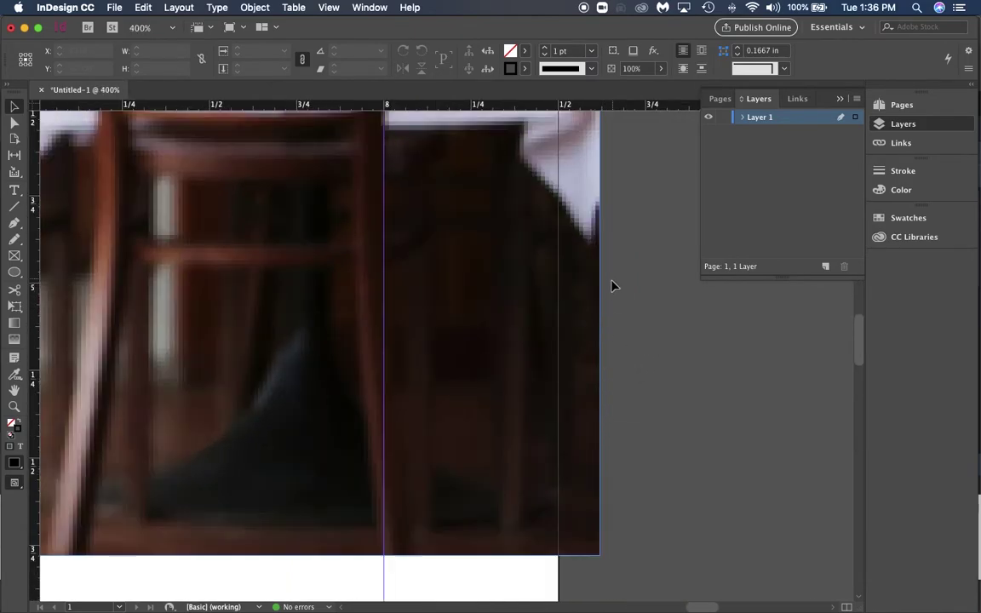
scroll(471, 403, "down", 4)
scroll(409, 388, "down", 5)
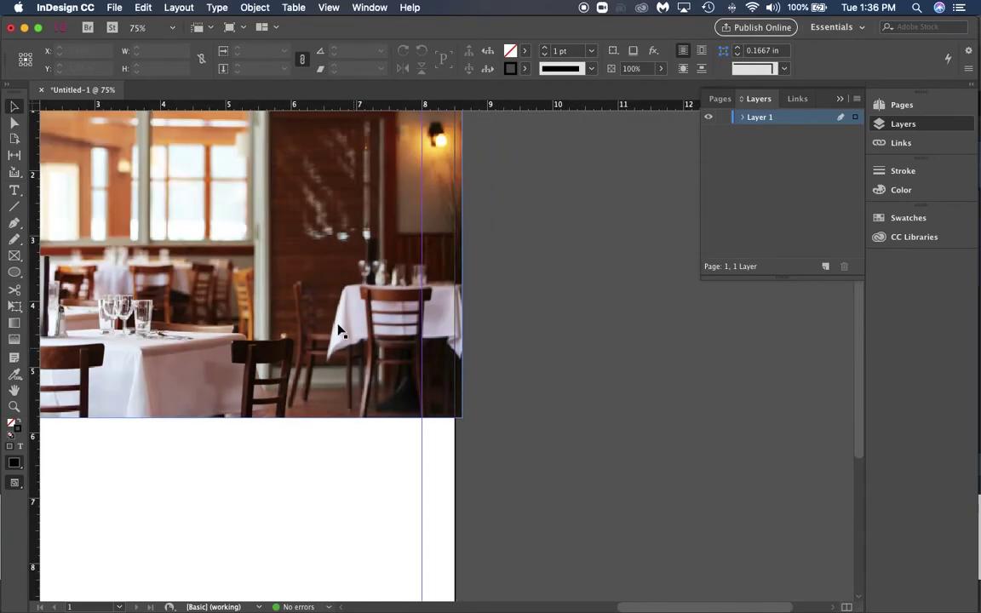
scroll(477, 293, "up", 4)
scroll(555, 319, "down", 3)
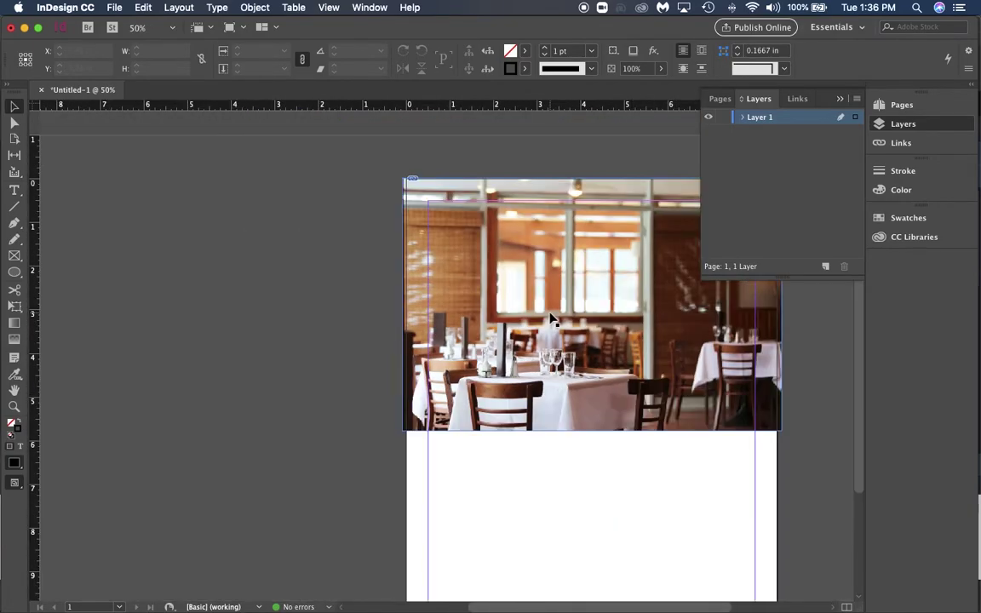
scroll(544, 313, "right", 3)
scroll(543, 314, "left", 2)
scroll(375, 300, "up", 2)
scroll(434, 324, "down", 2)
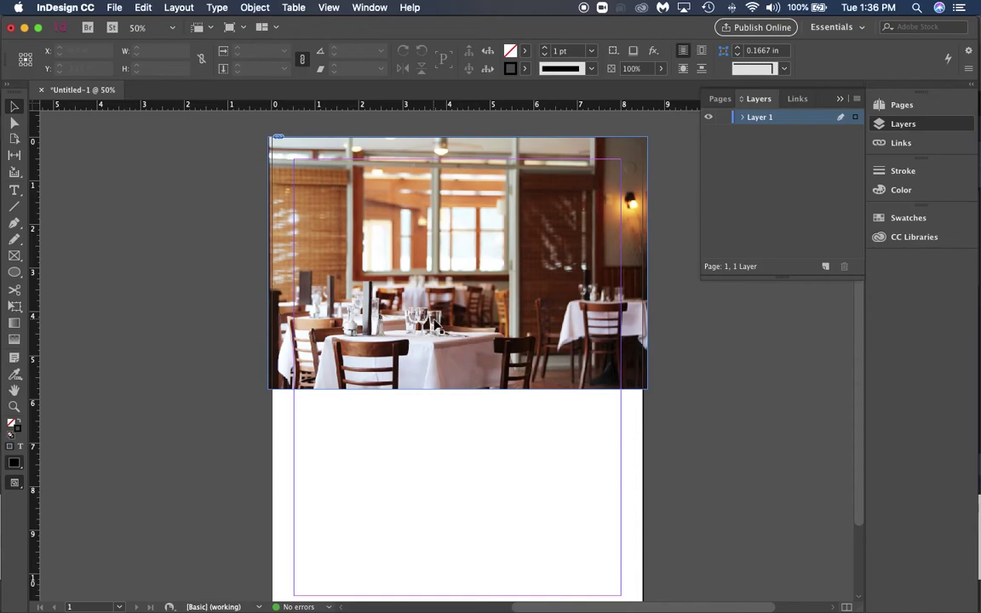
scroll(435, 326, "down", 2)
scroll(434, 326, "up", 1)
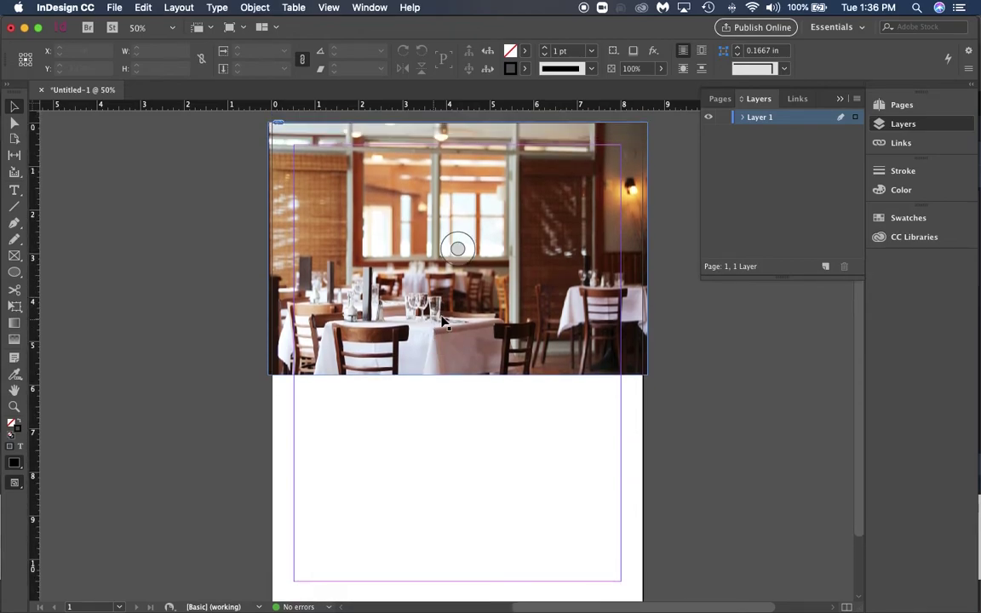
Resize the photo frame to about 8.7 × 5.8 in and fit the image proportionally to fill it
left_click(401, 291)
left_click_drag(647, 375, 605, 328)
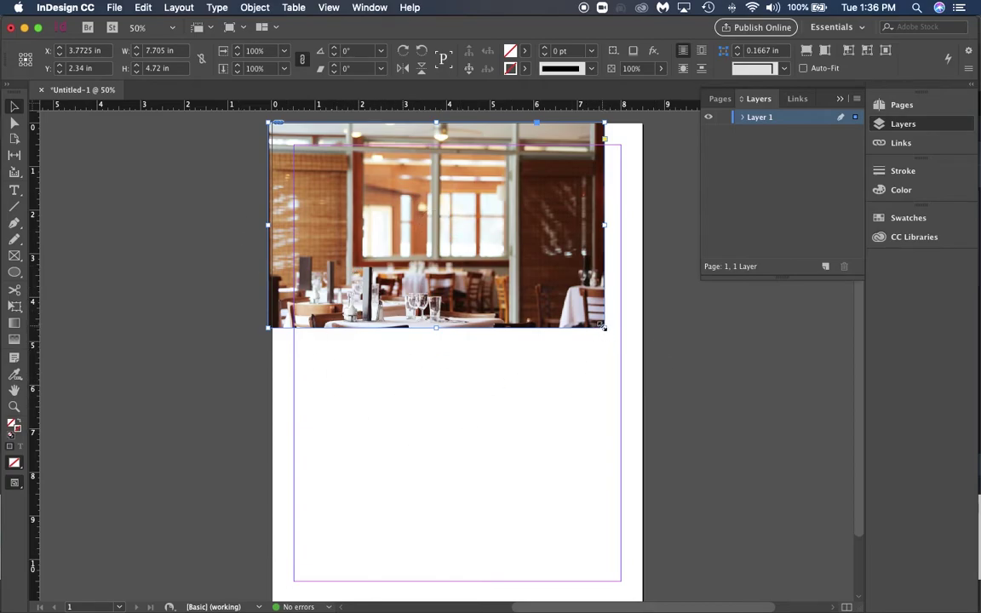
left_click_drag(605, 330, 654, 376)
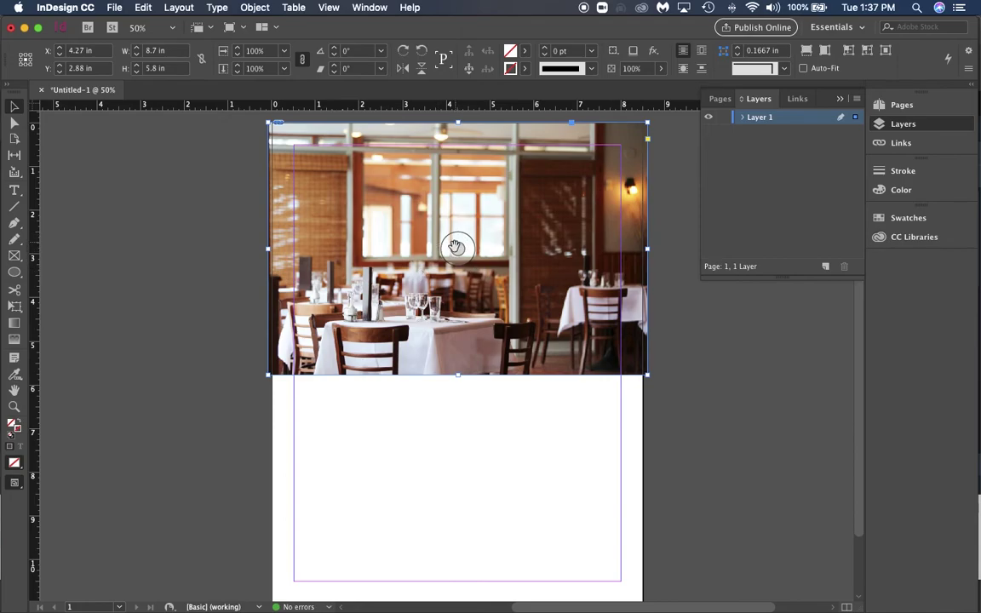
left_click_drag(459, 246, 512, 247)
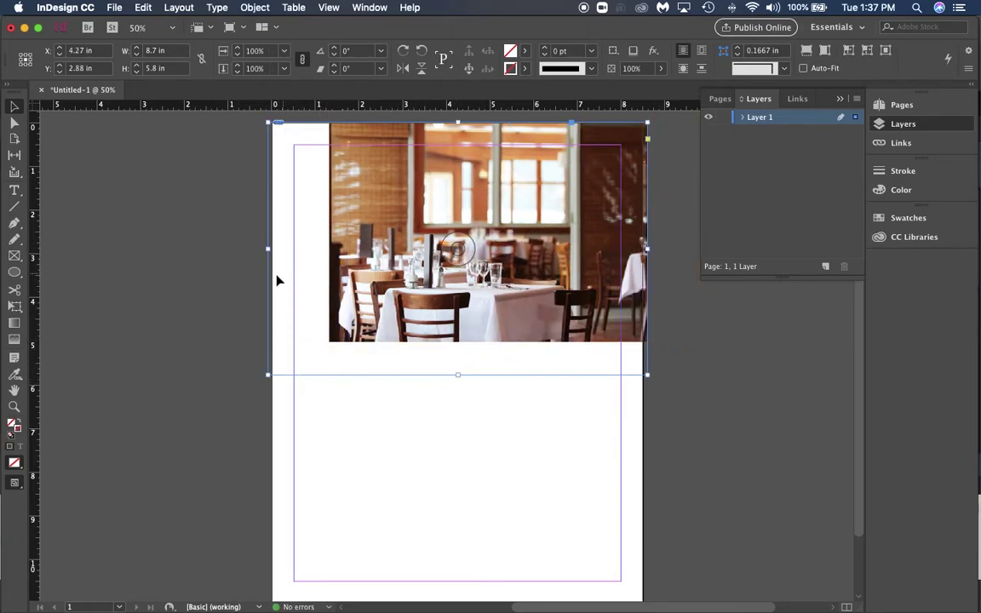
key("super+alt+shift+c")
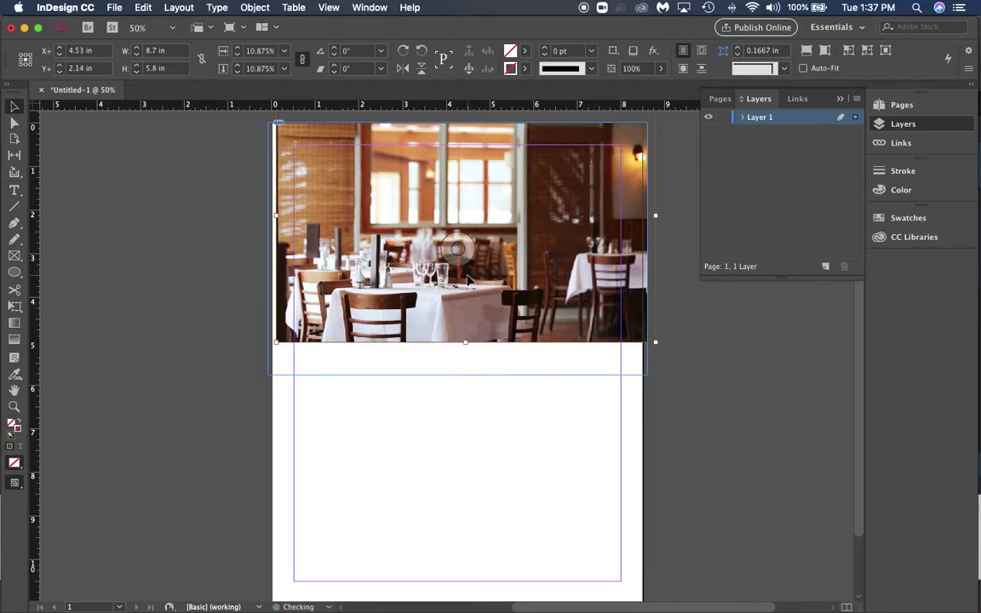
right_click(380, 239)
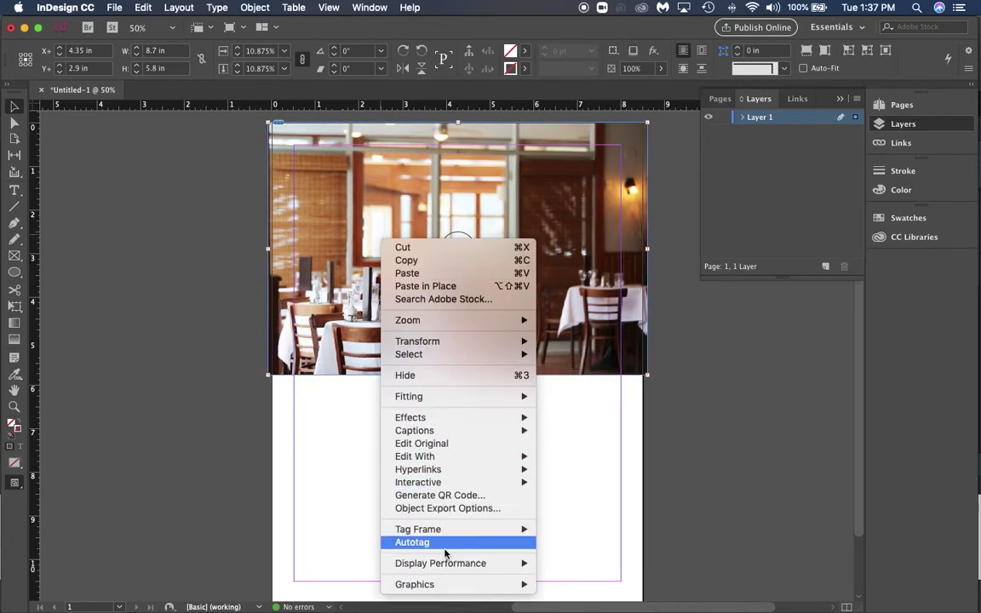
mouse_move(474, 571)
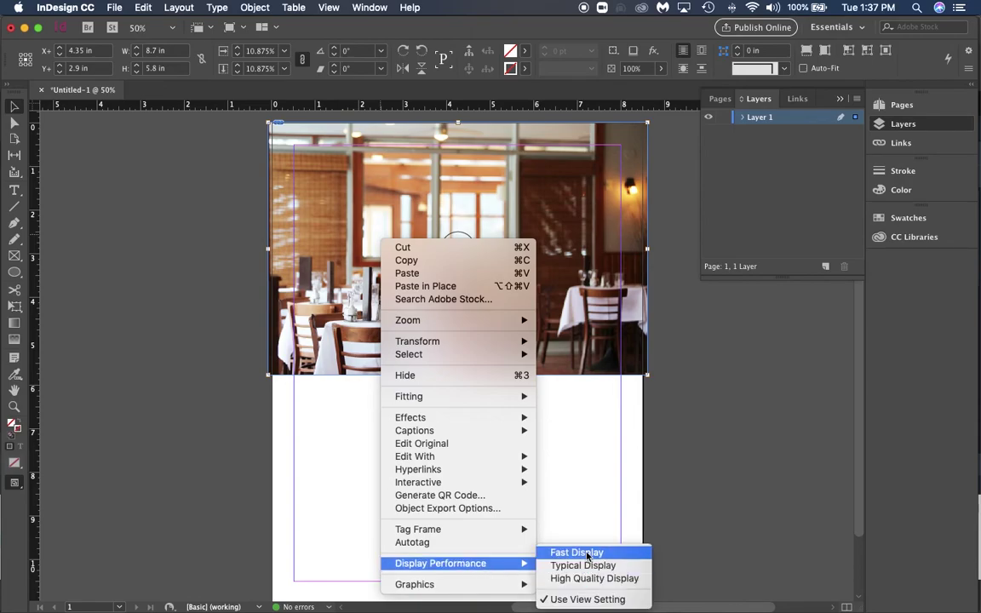
left_click(587, 555)
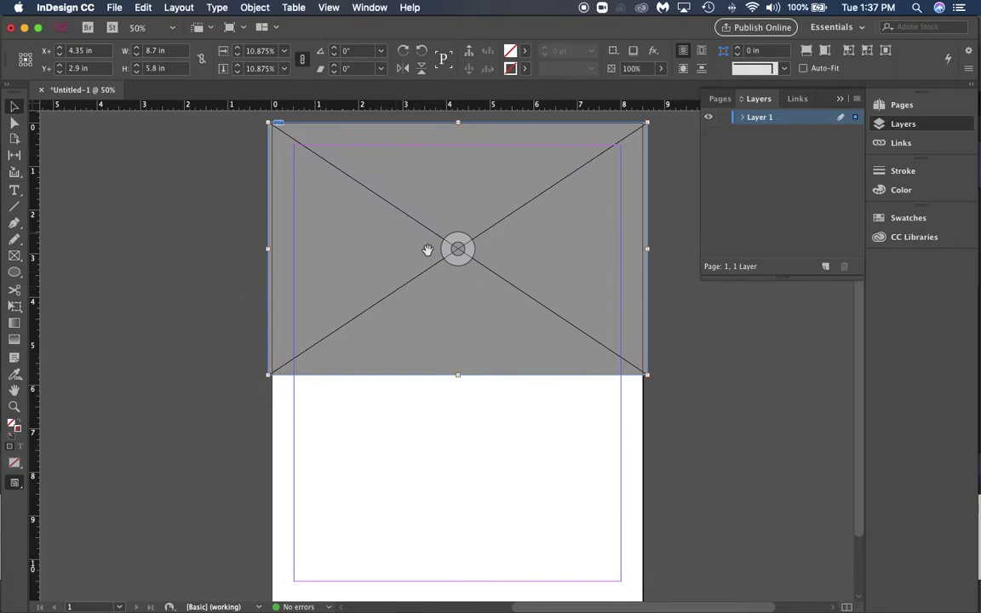
right_click(364, 228)
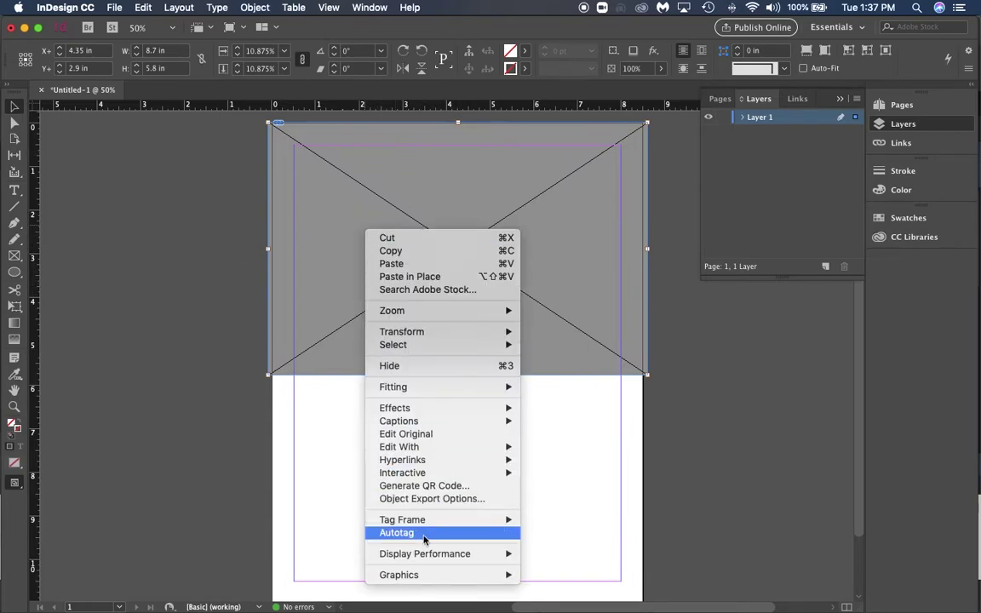
mouse_move(445, 554)
left_click(548, 567)
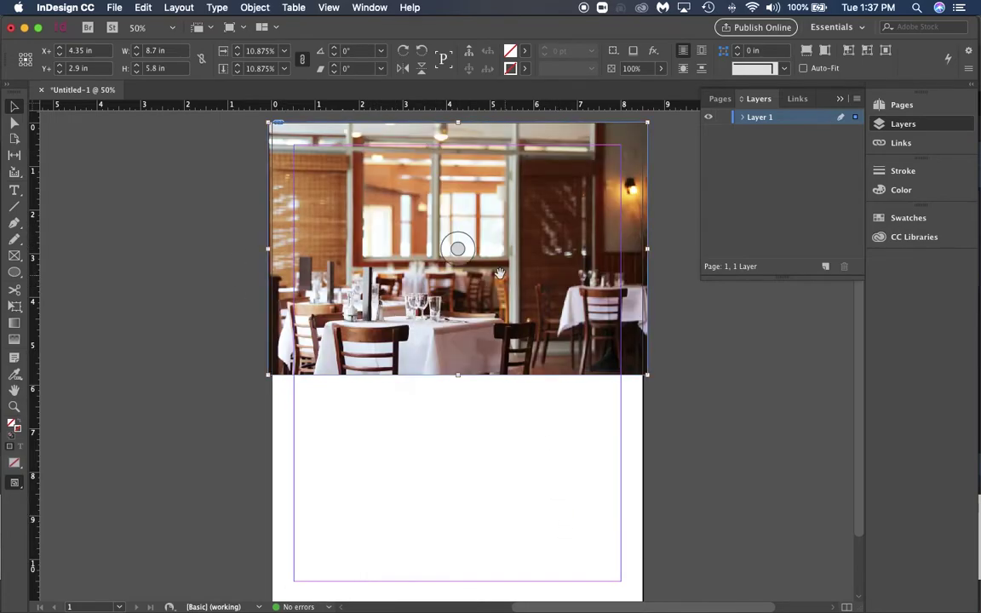
right_click(378, 249)
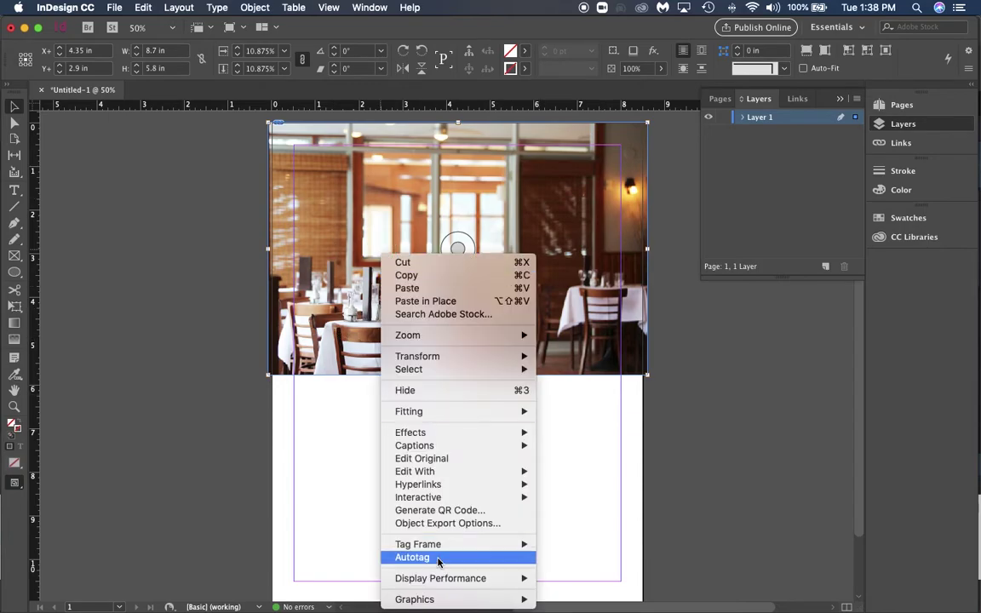
right_click(504, 581)
mouse_move(551, 586)
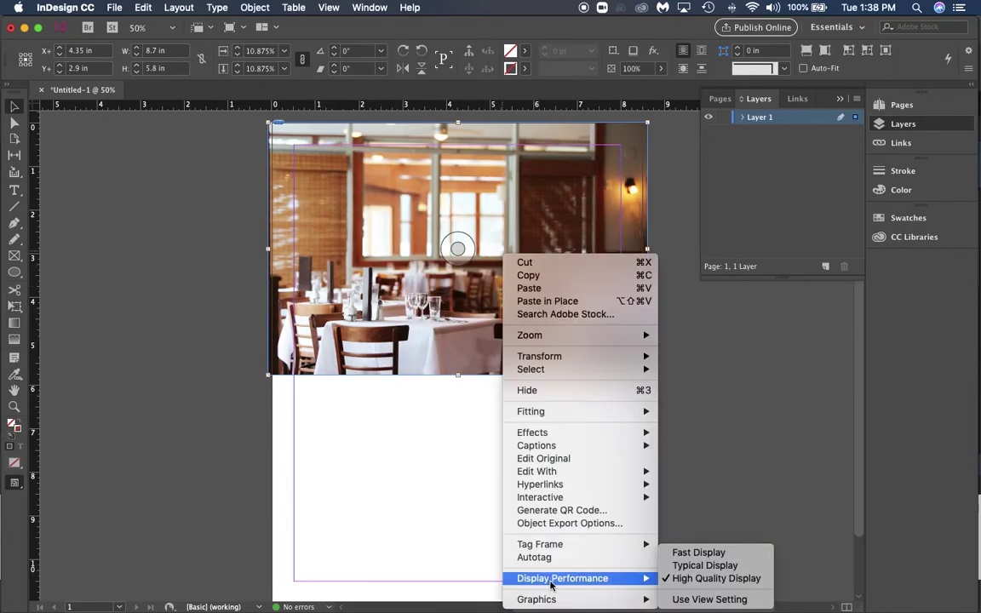
left_click(696, 601)
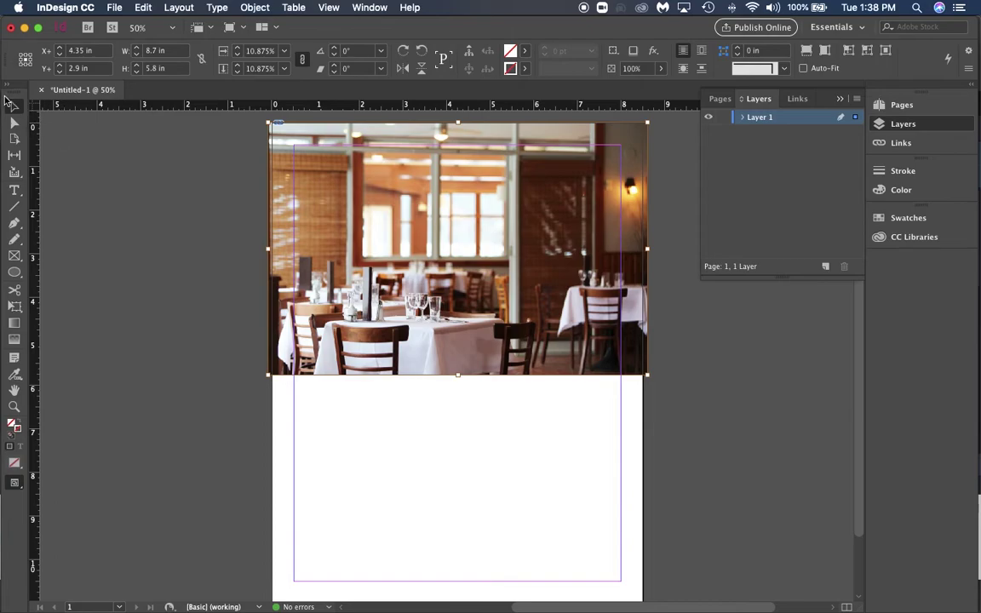
Add two anchor points on the photo frame's bottom edge with the Add Anchor Point Tool
left_click(207, 279)
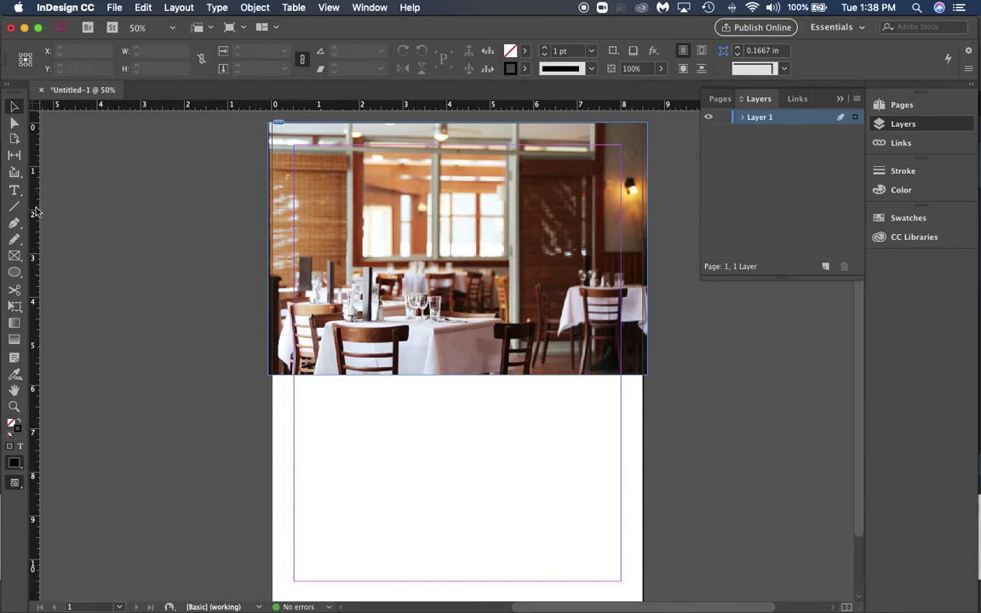
left_click(13, 226)
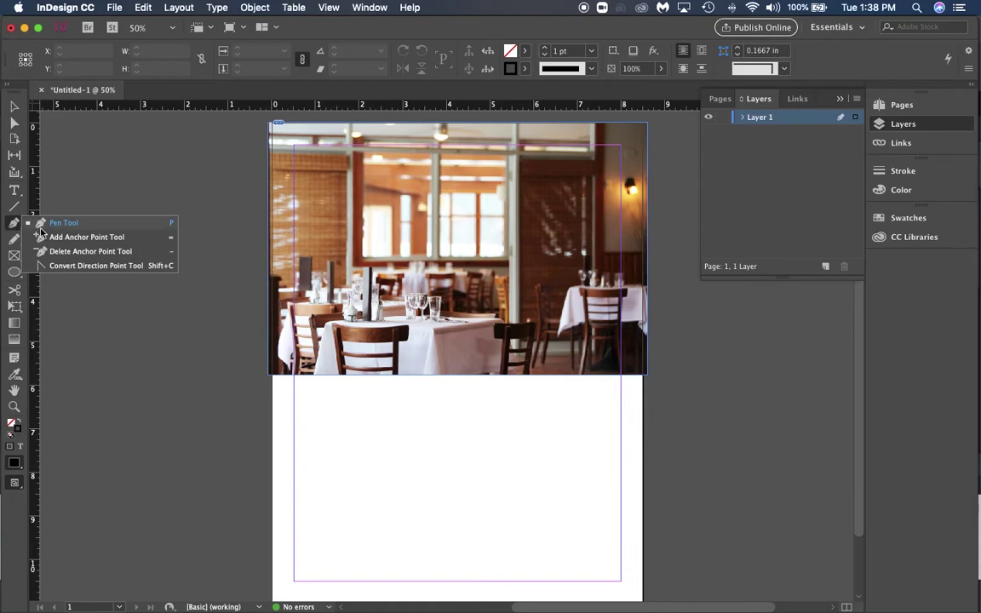
left_click(86, 237)
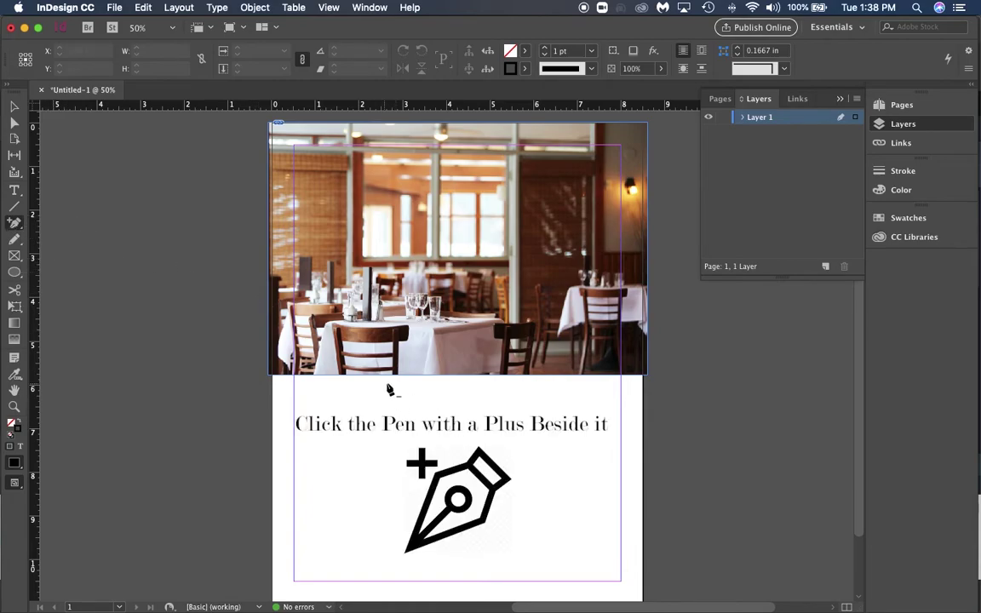
key("super+equal")
key("super+equal")
key("super+equal")
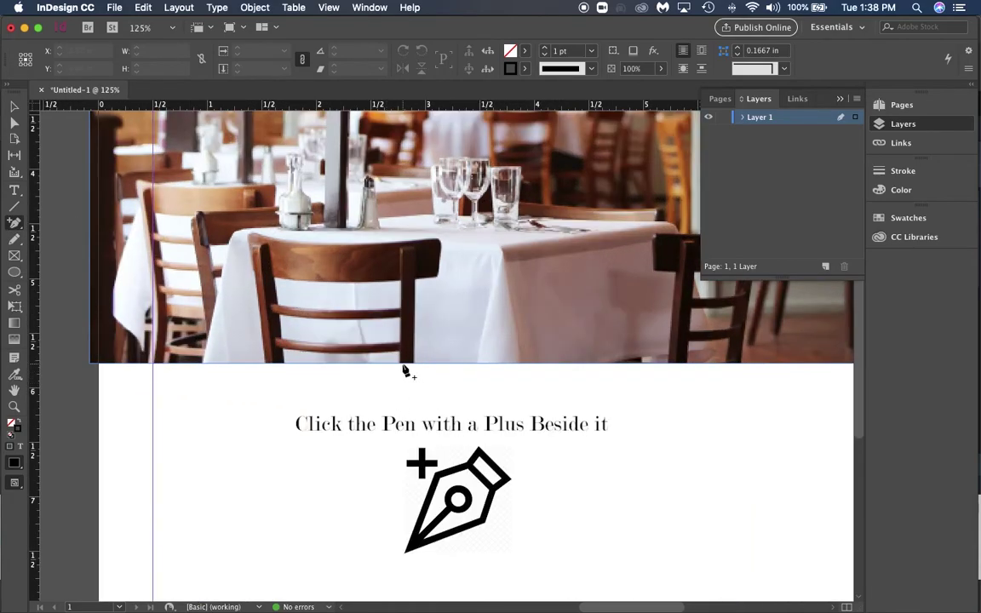
left_click(402, 365)
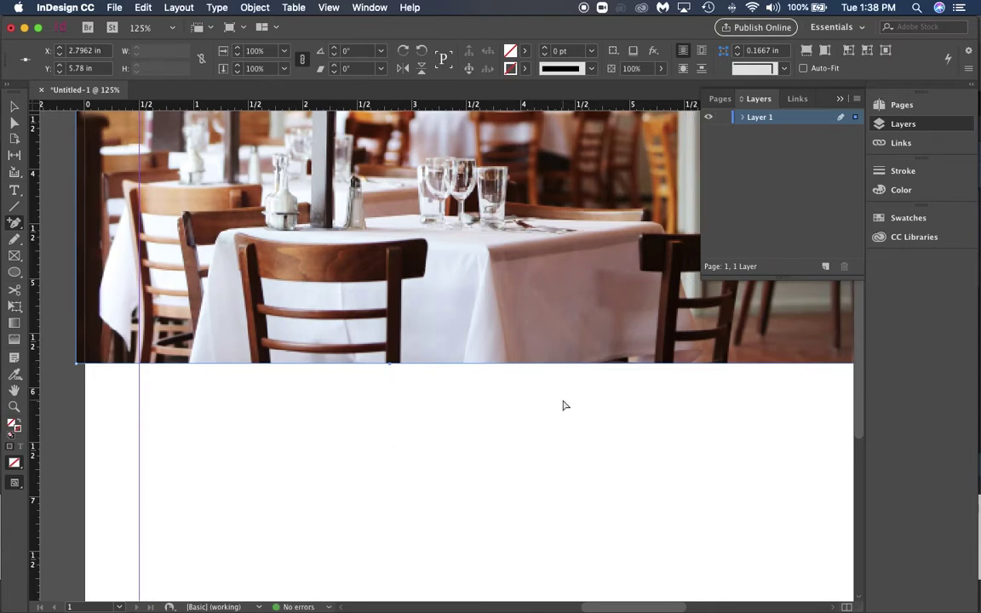
scroll(563, 406, "right", 5)
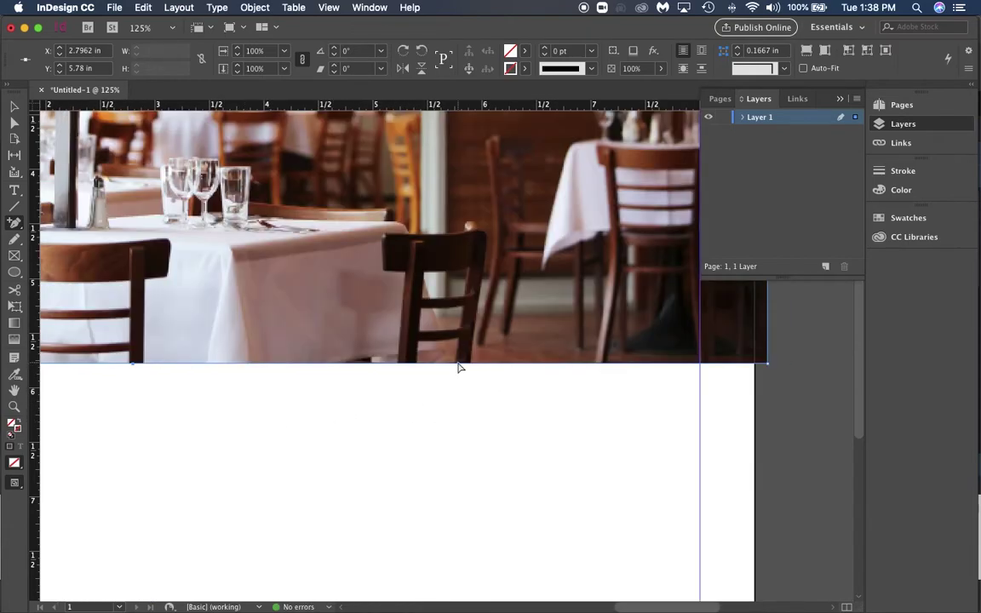
left_click(458, 363)
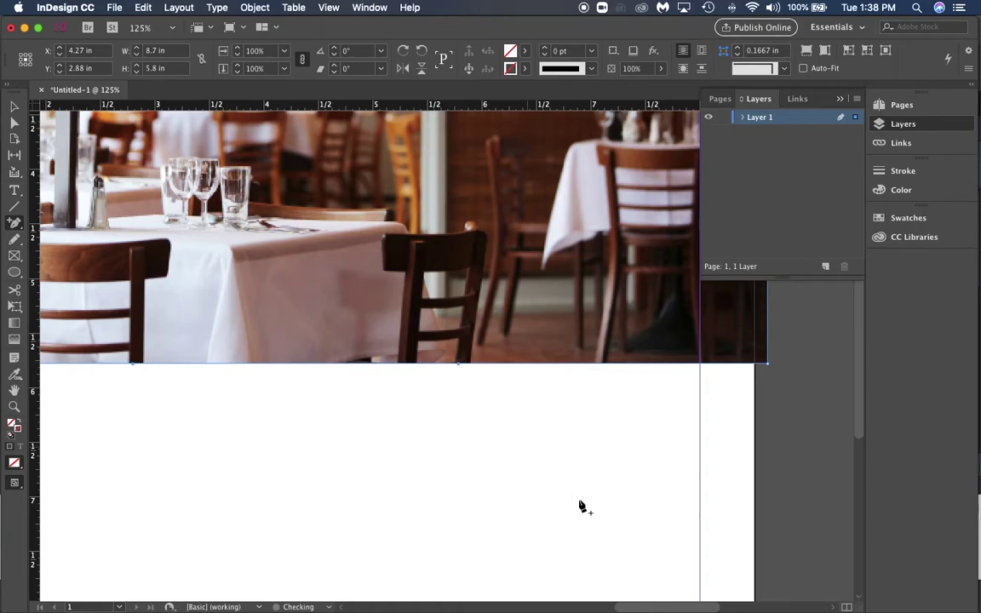
key("super+minus")
key("super+minus")
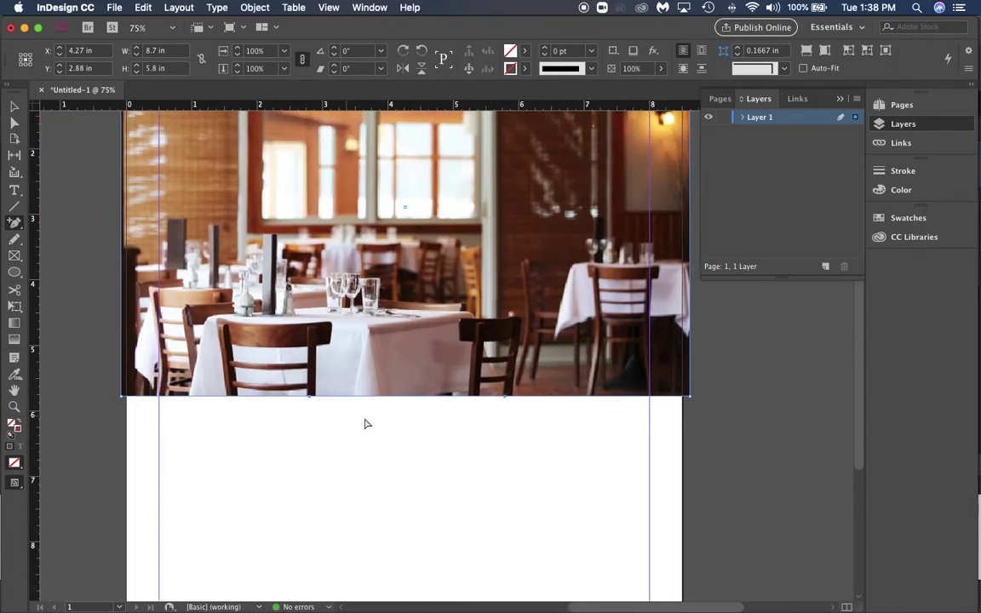
key("h")
left_click_drag(366, 423, 581, 404)
key("super+minus")
key("super+minus")
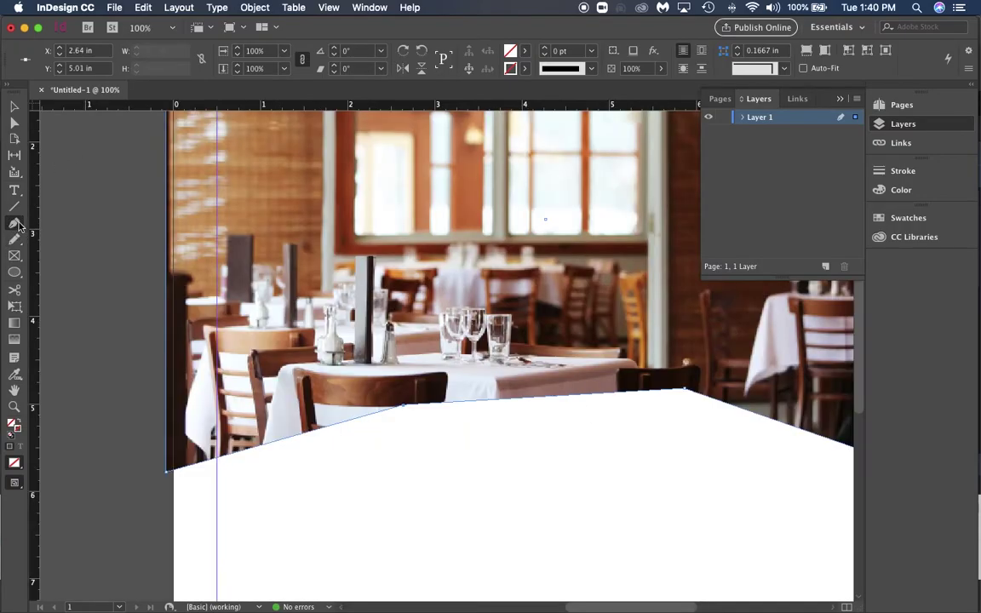
With the Pen tool, drag handles from the bottom-edge anchors to curve both sides into waves
left_click(15, 224)
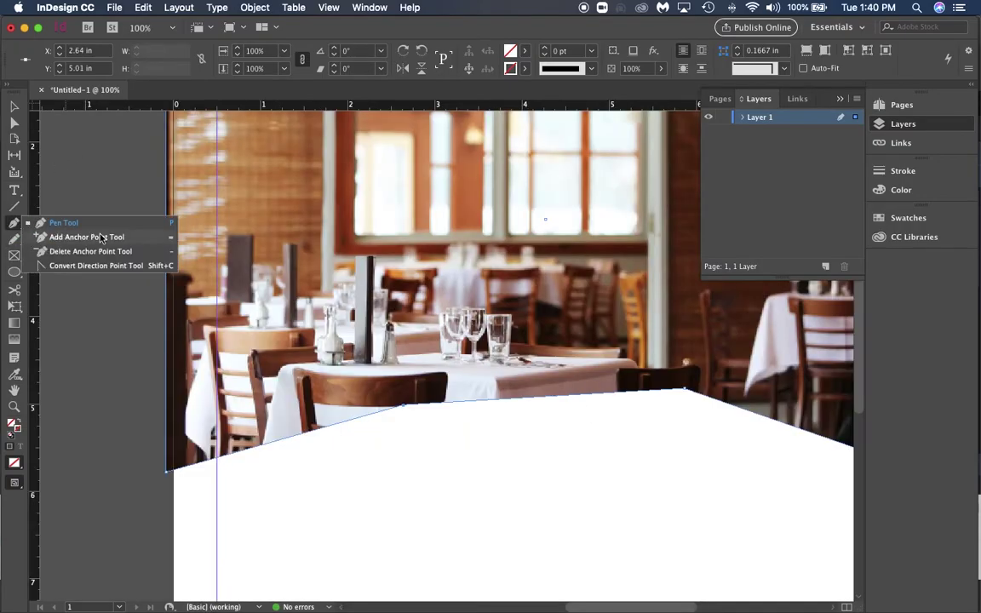
left_click(13, 223)
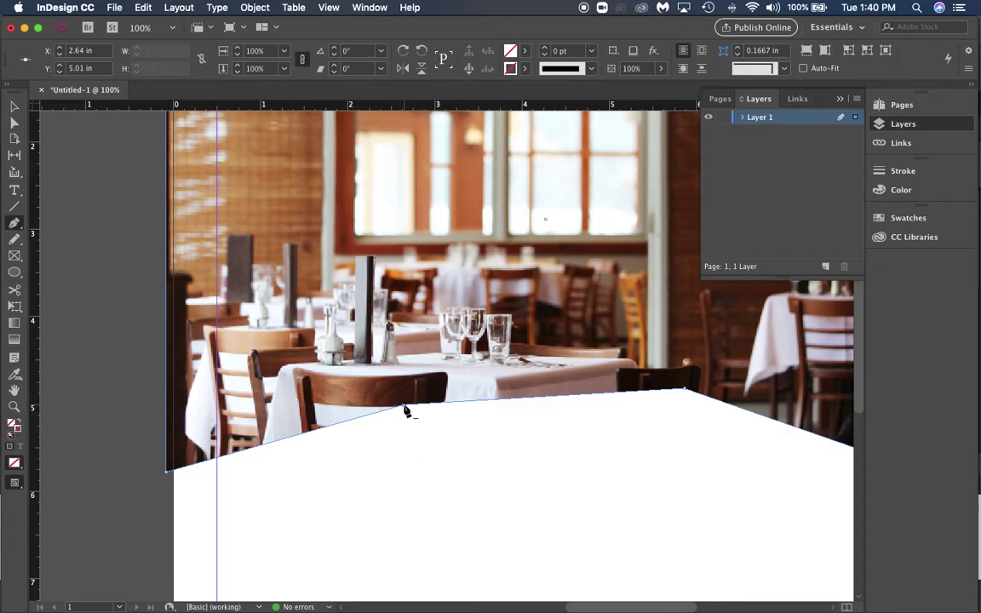
left_click(406, 410)
key("super+z")
left_click_drag(405, 408, 503, 389)
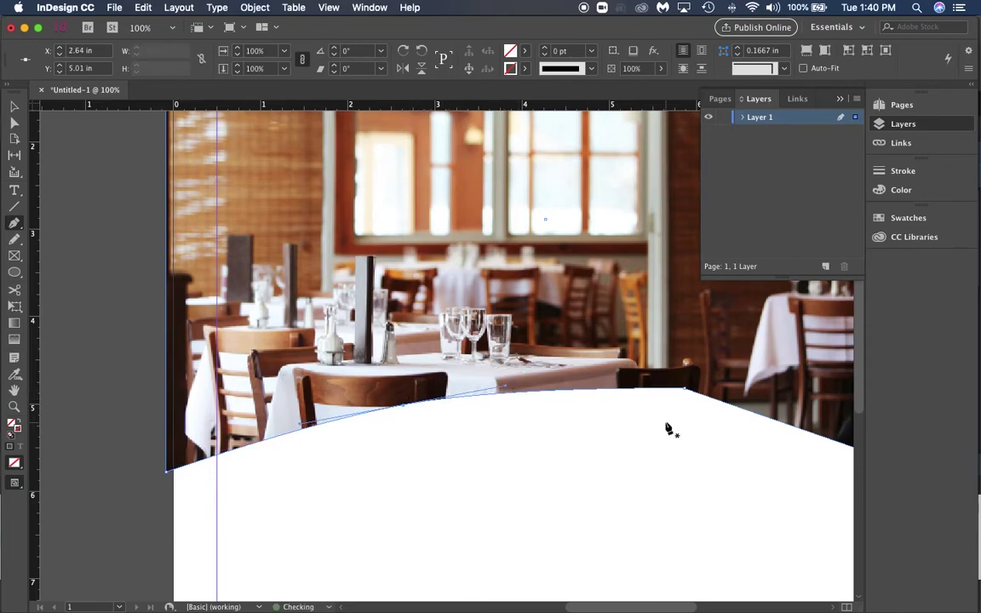
left_click_drag(690, 393, 794, 356)
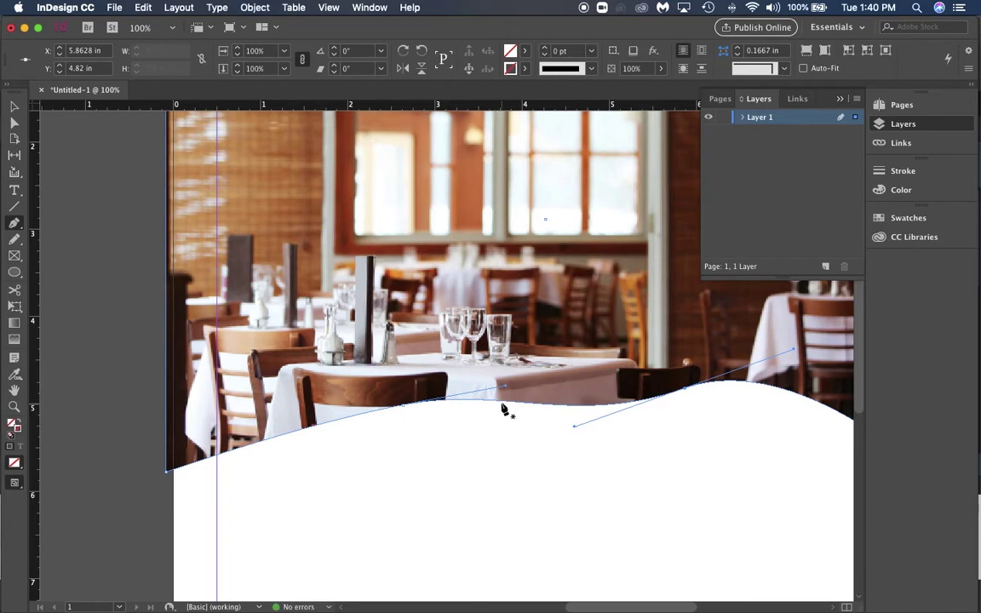
key("super+5")
Nudge the wavy photo frame slightly upward, then reselect the frame with the Selection tool
scroll(495, 406, "right", 5)
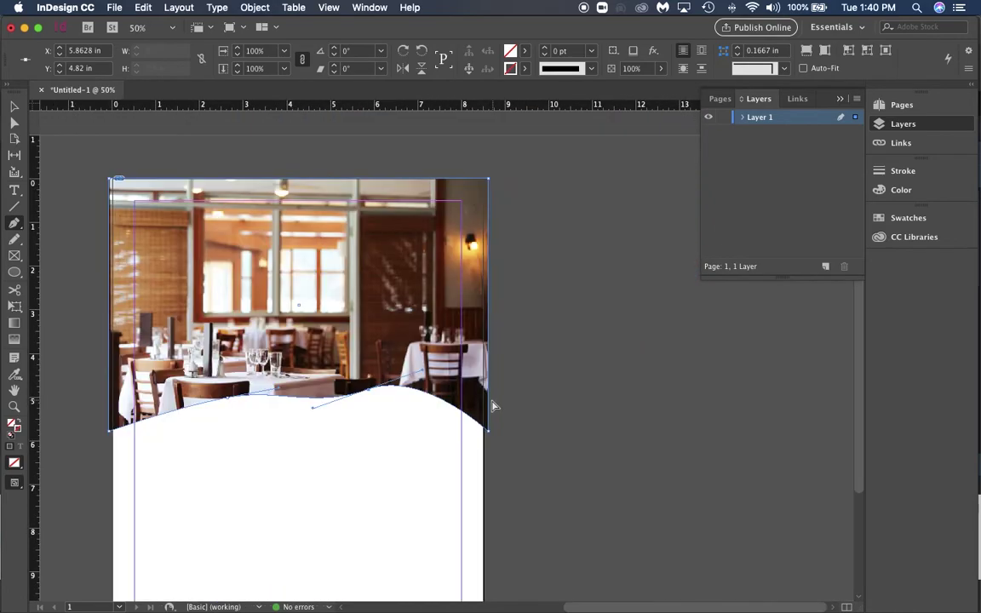
scroll(338, 380, "left", 3)
scroll(338, 381, "right", 1)
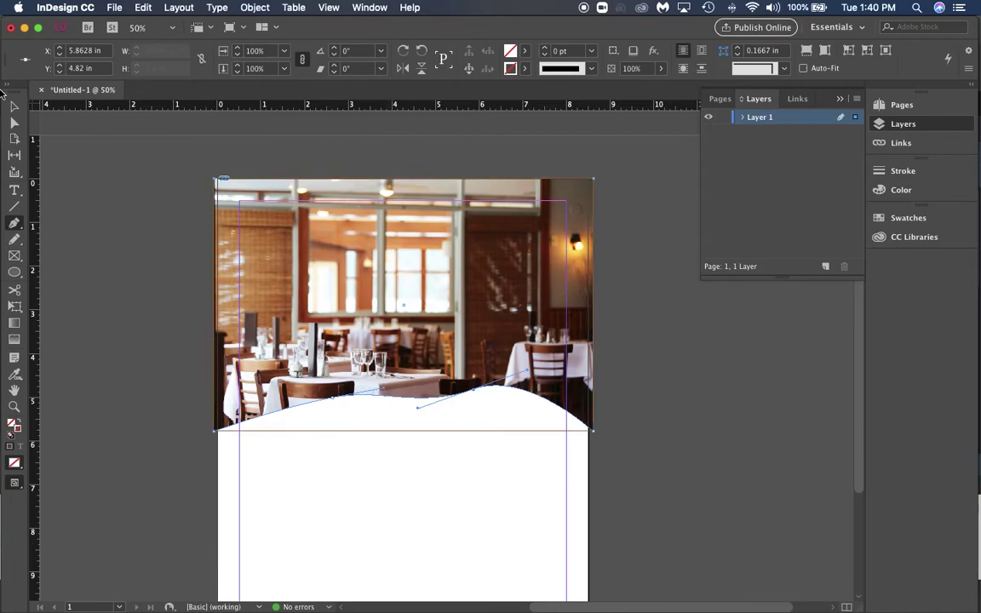
key("v")
left_click(473, 427)
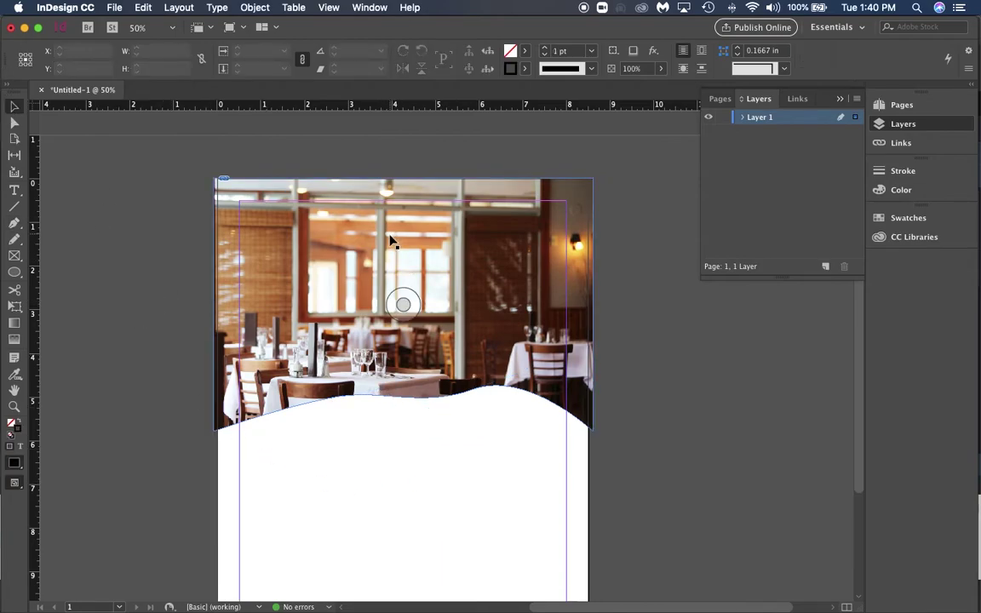
left_click_drag(390, 241, 388, 236)
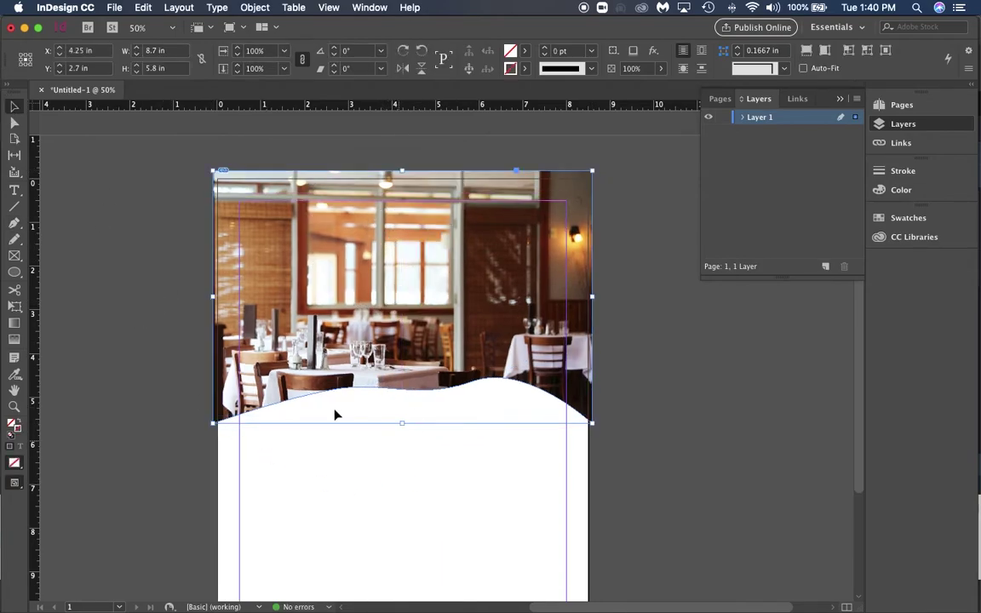
left_click(157, 181)
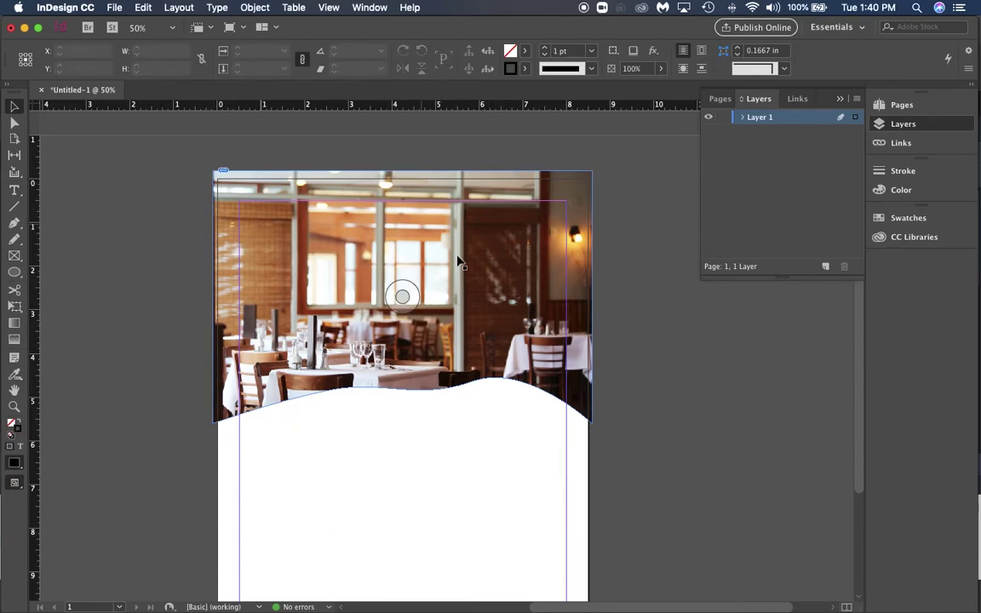
left_click(434, 237)
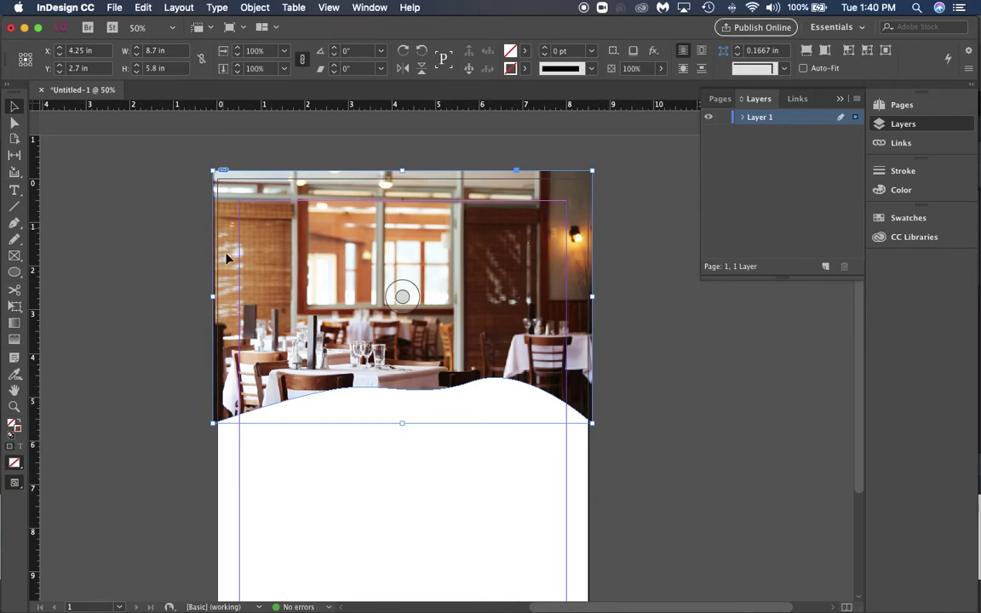
left_click(402, 296)
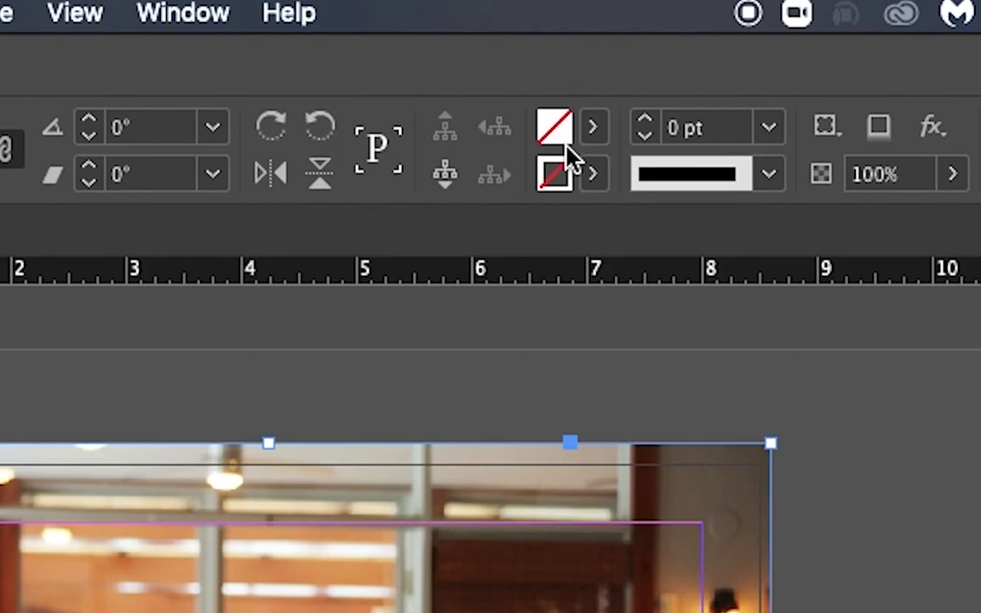
Stroke the wavy frame with C=100 M=90 Y=10 K=0 at 10 pt weight
left_click(594, 175)
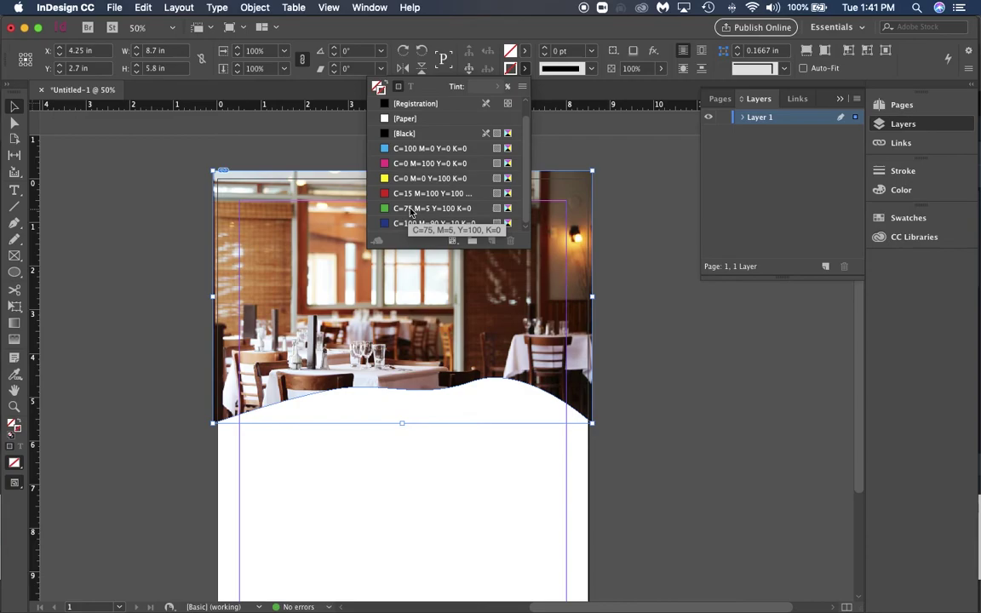
scroll(400, 223, "down", 1)
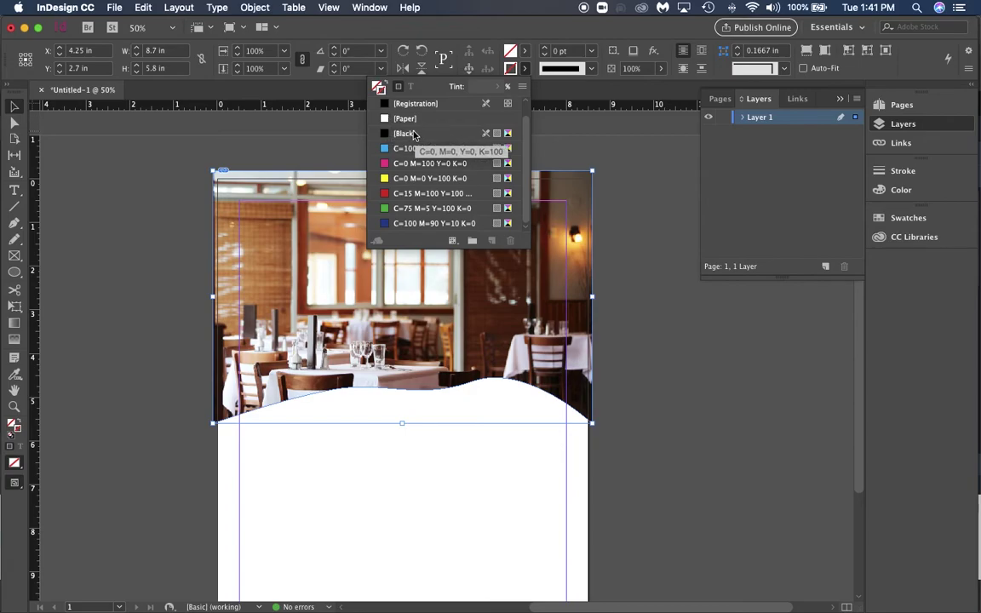
left_click(405, 224)
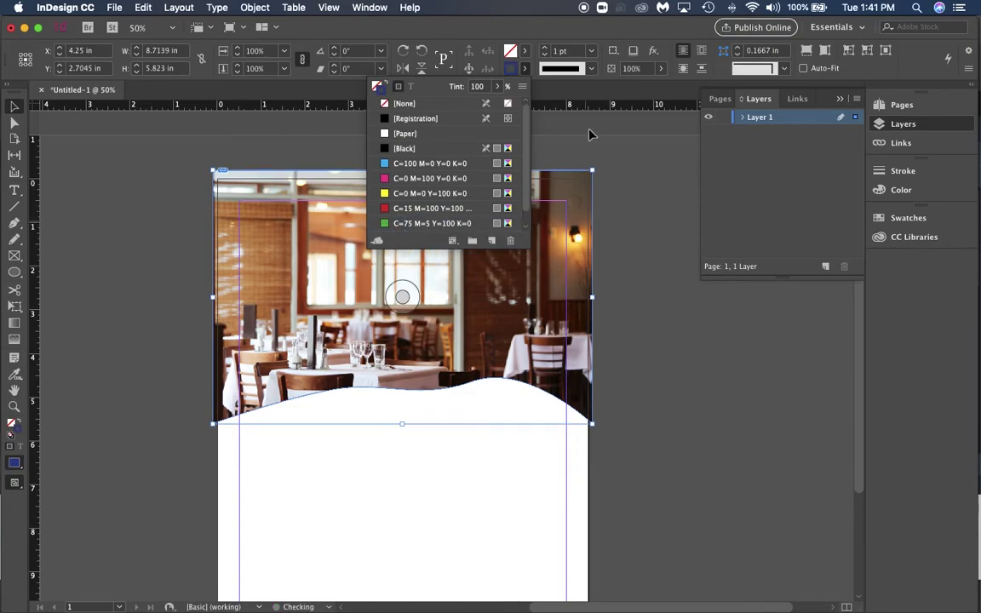
left_click(546, 48)
left_click(546, 49)
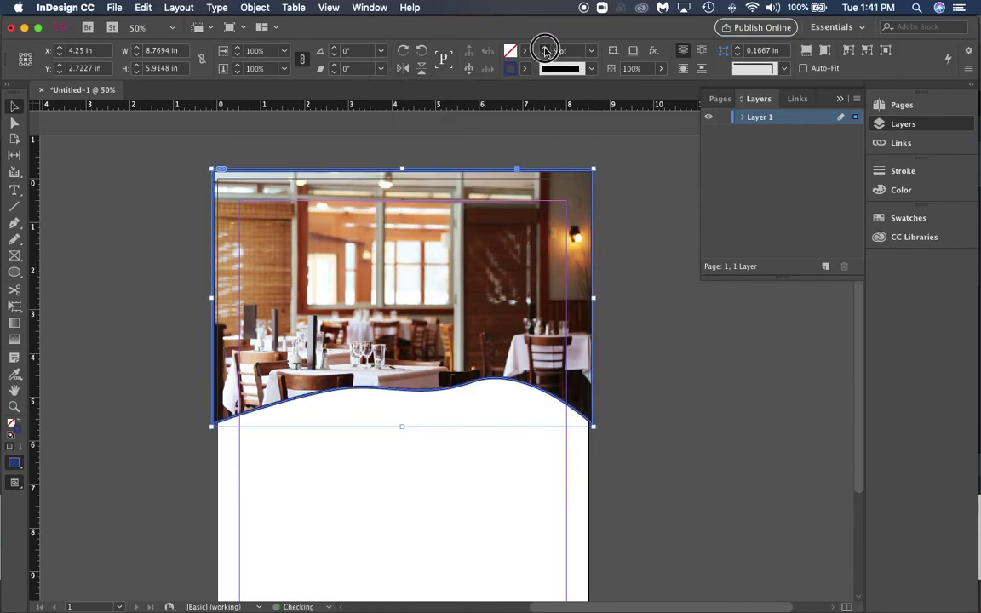
left_click(546, 49)
left_click(546, 49)
left_click(546, 49)
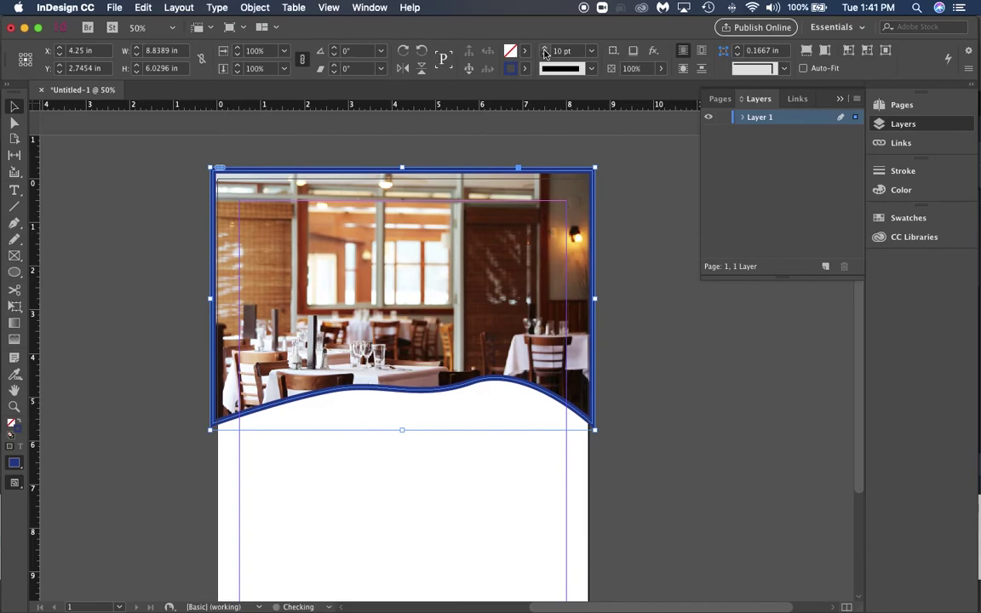
left_click(98, 174)
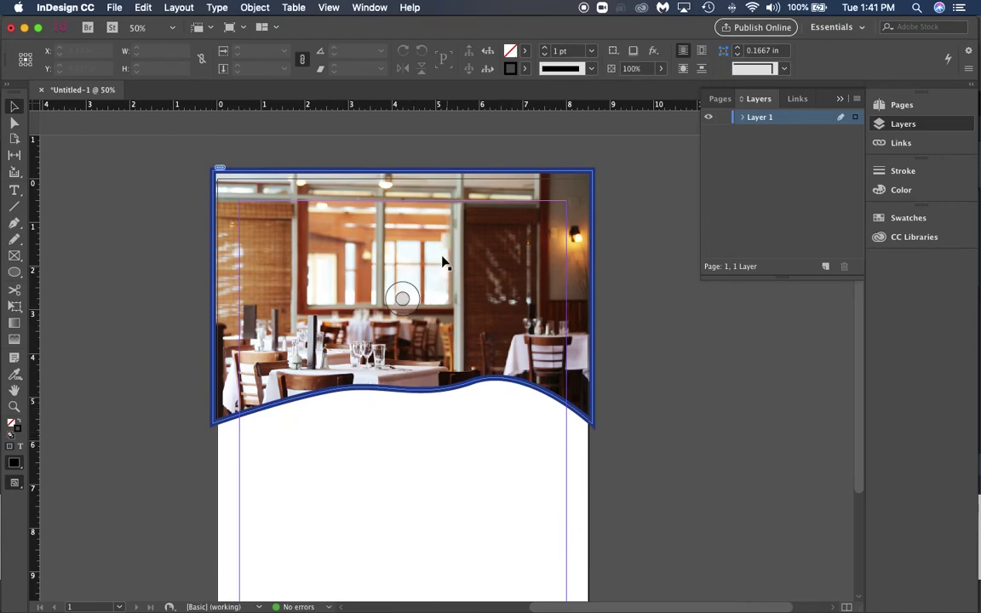
left_click(404, 299)
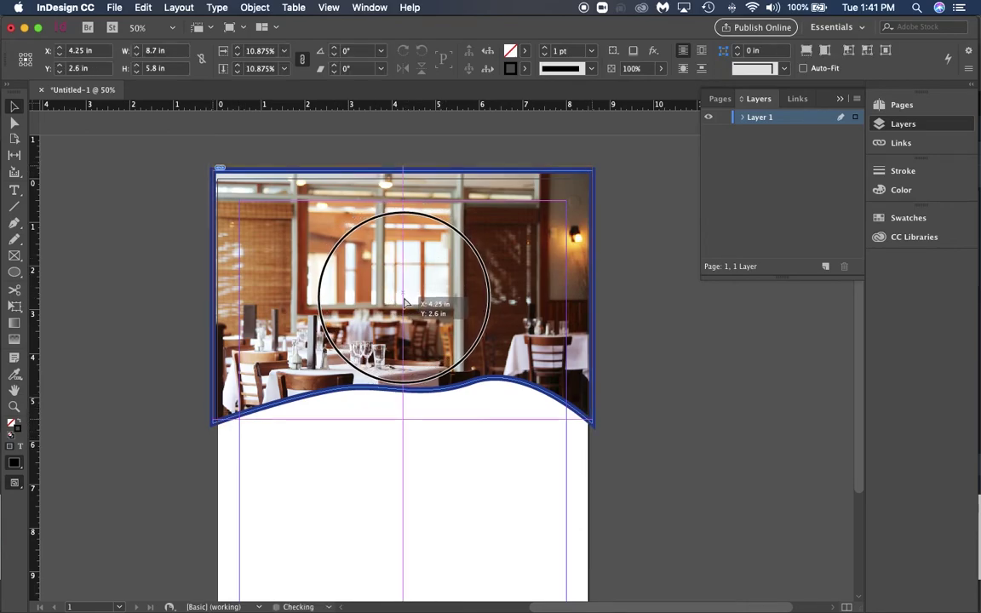
left_click(629, 330)
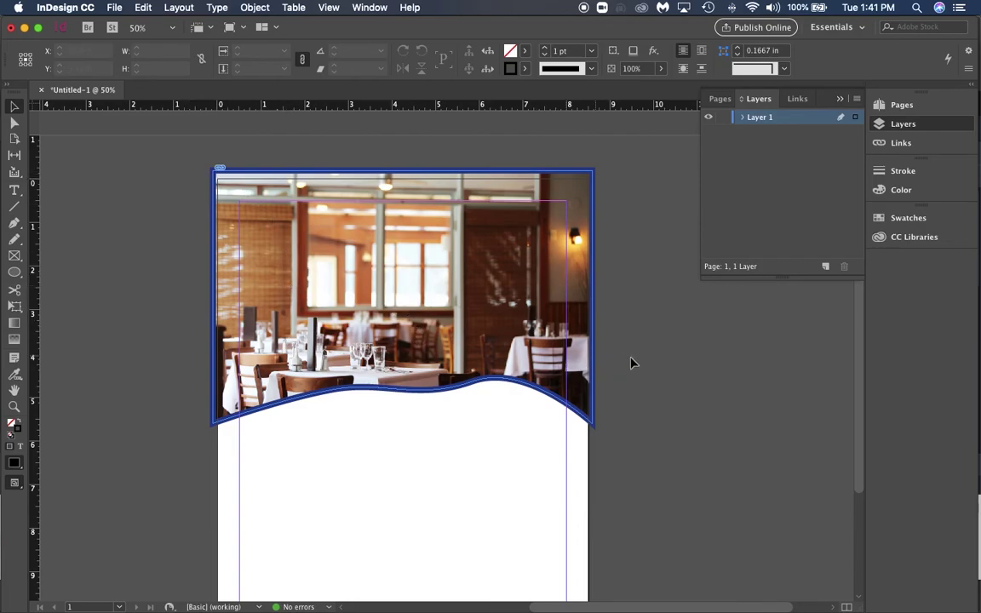
scroll(178, 364, "down", 2)
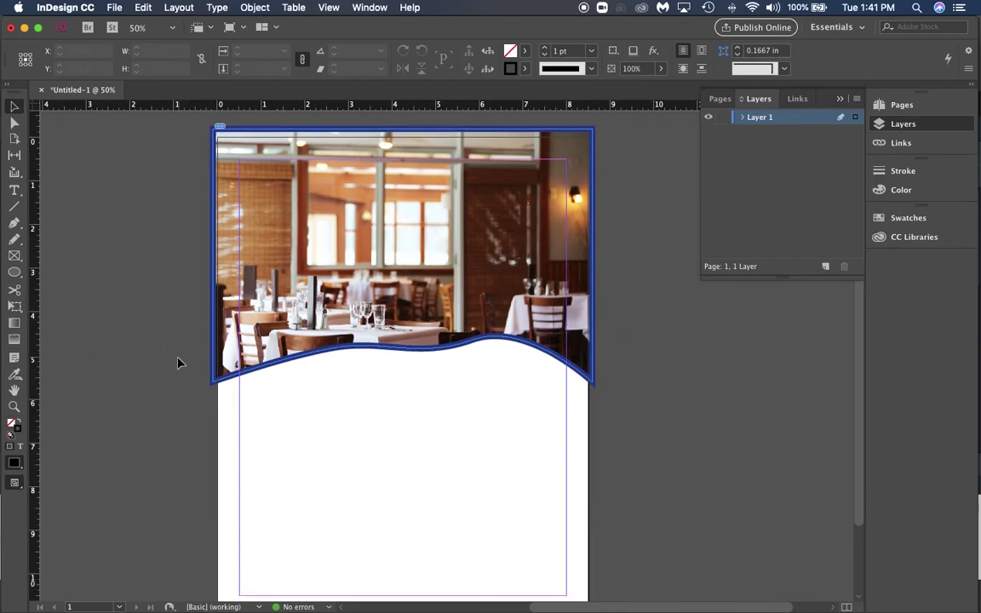
scroll(175, 364, "left", 2)
scroll(176, 364, "down", 1)
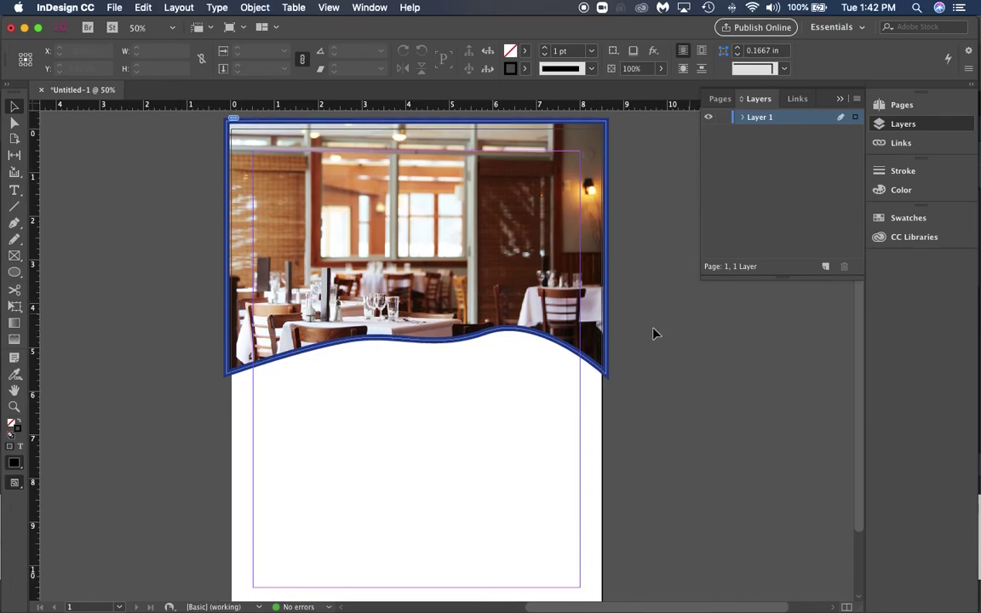
scroll(669, 332, "down", 1)
scroll(663, 333, "down", 2)
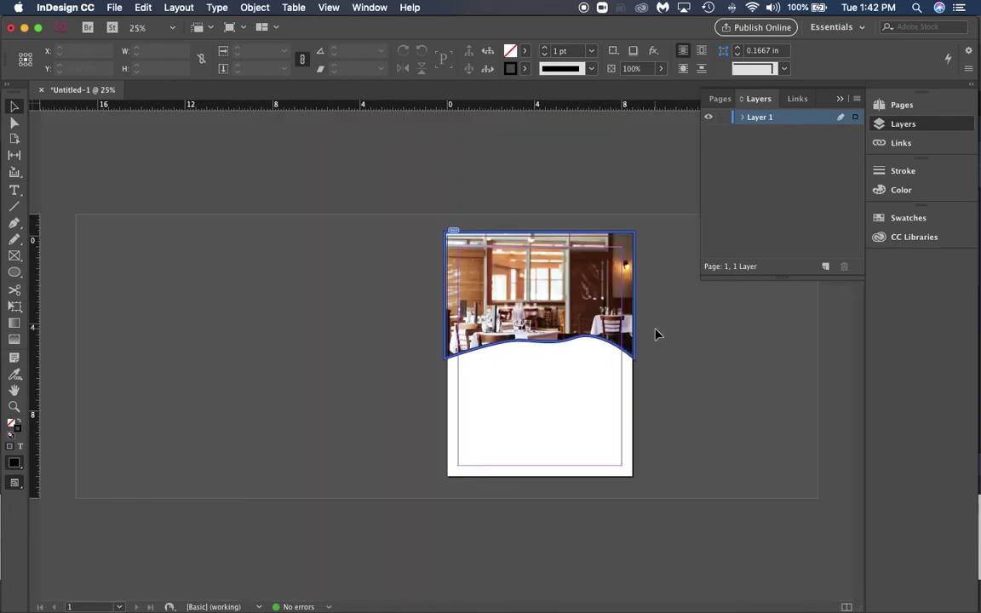
scroll(589, 295, "up", 2)
scroll(605, 357, "down", 2)
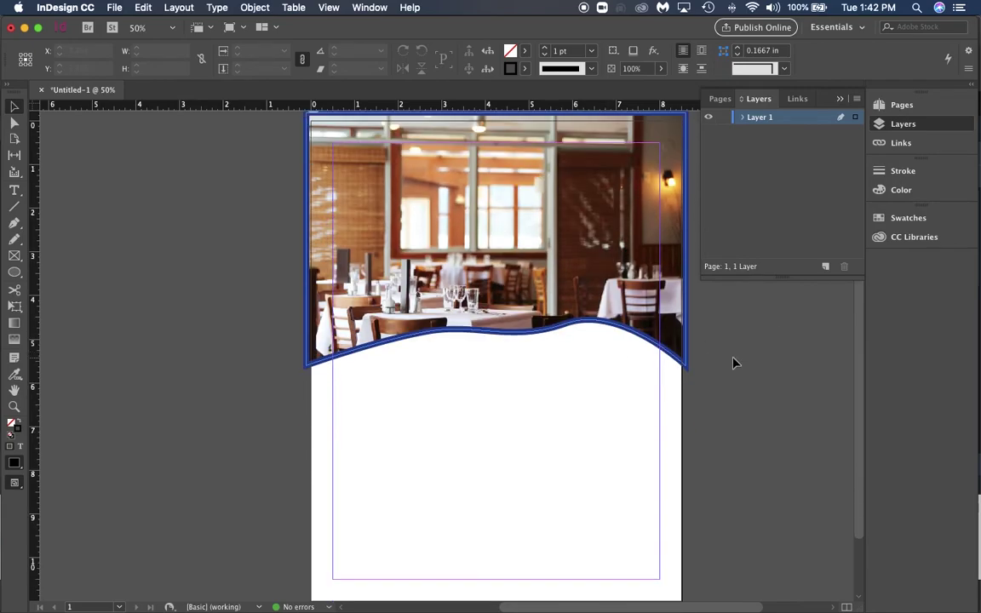
Switch the screen mode to Preview
key("w")
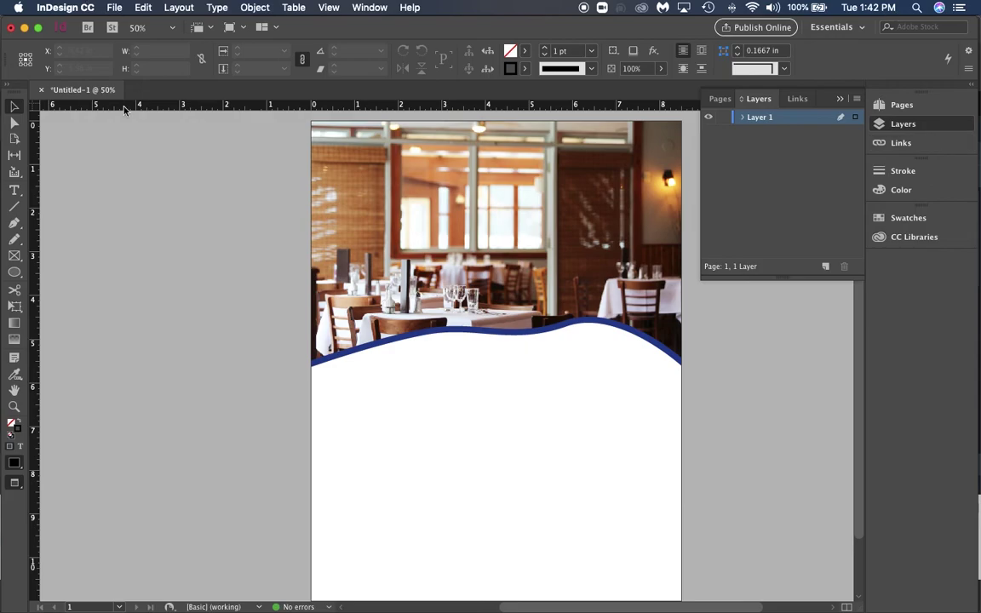
Start Save As and enter the file name 'Flyer_1_Scott'
left_click(115, 7)
left_click(172, 109)
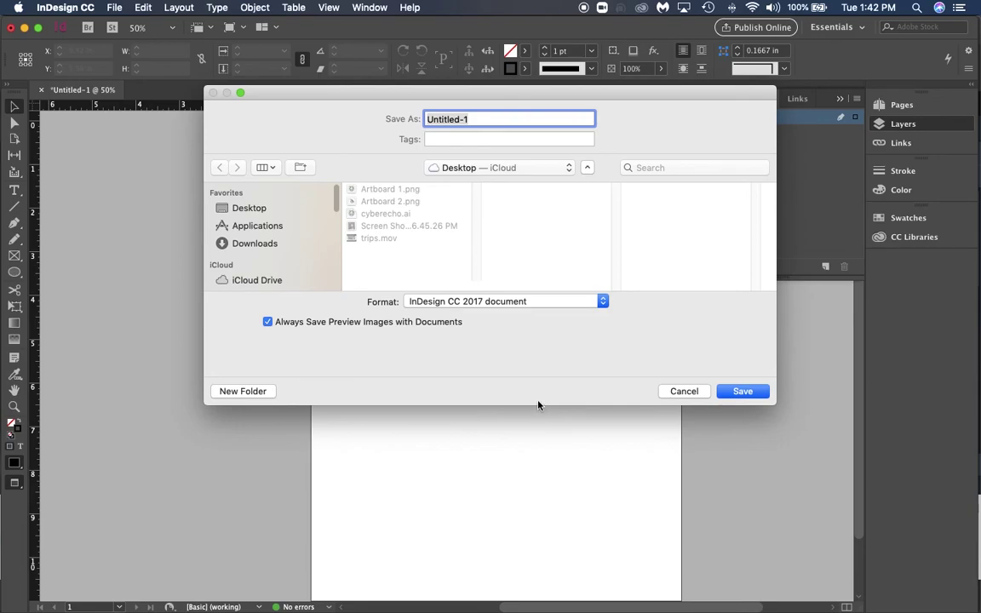
type("Flyer_t")
key("BackSpace")
key("BackSpace")
type("_1_Scott")
Browse to Lil Black > 01. ADOBE > 01. VISUAL > 03. InDesign as the save location
scroll(307, 247, "down", 10)
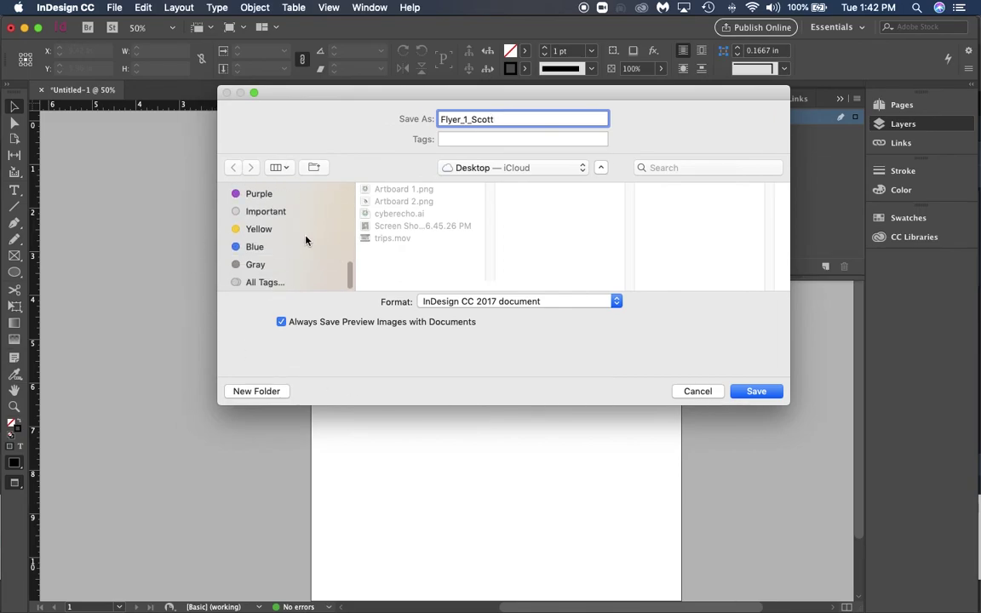
scroll(299, 254, "up", 10)
scroll(298, 253, "down", 5)
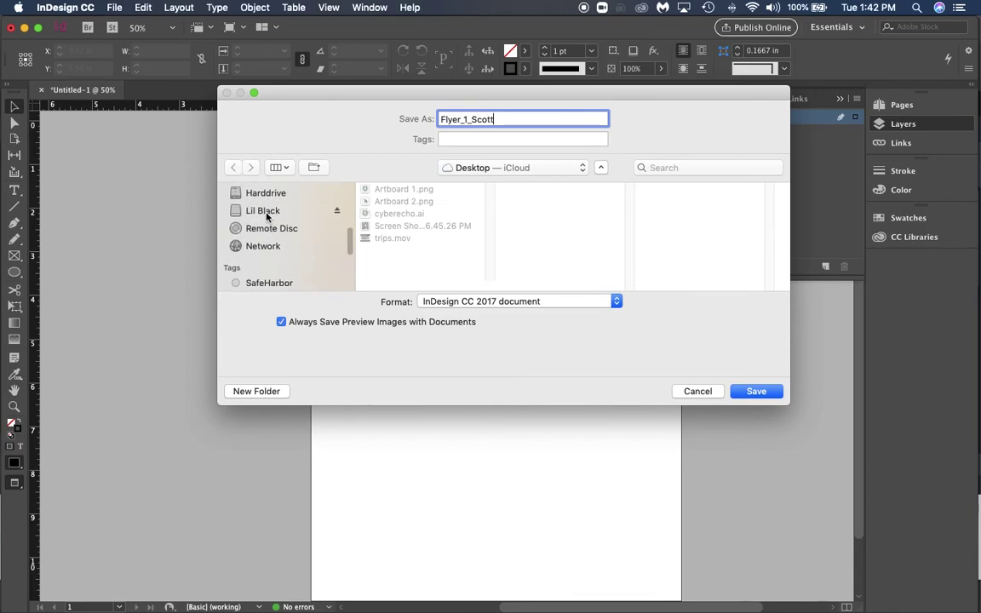
left_click(264, 212)
left_click(415, 193)
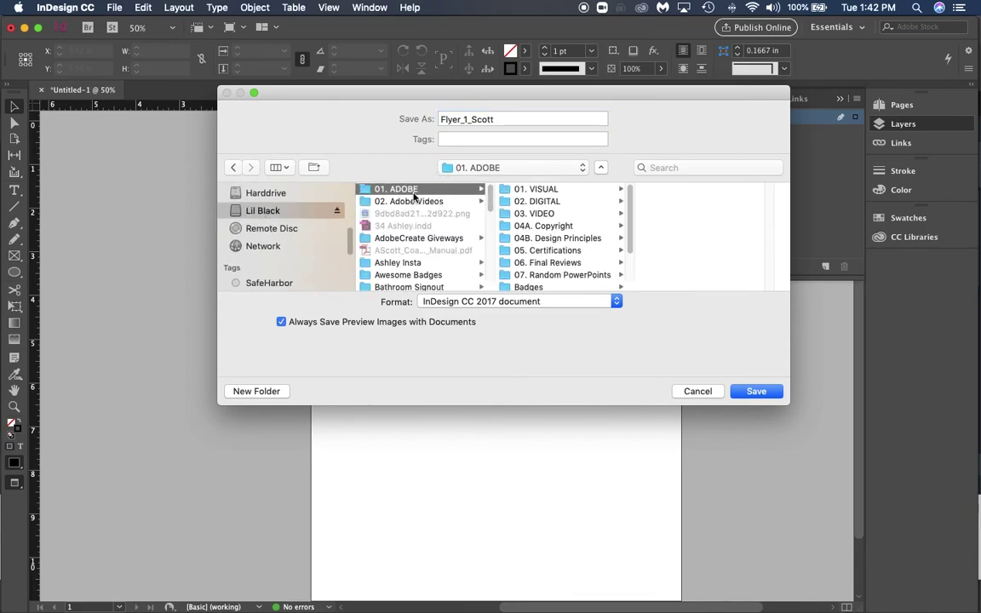
left_click(544, 189)
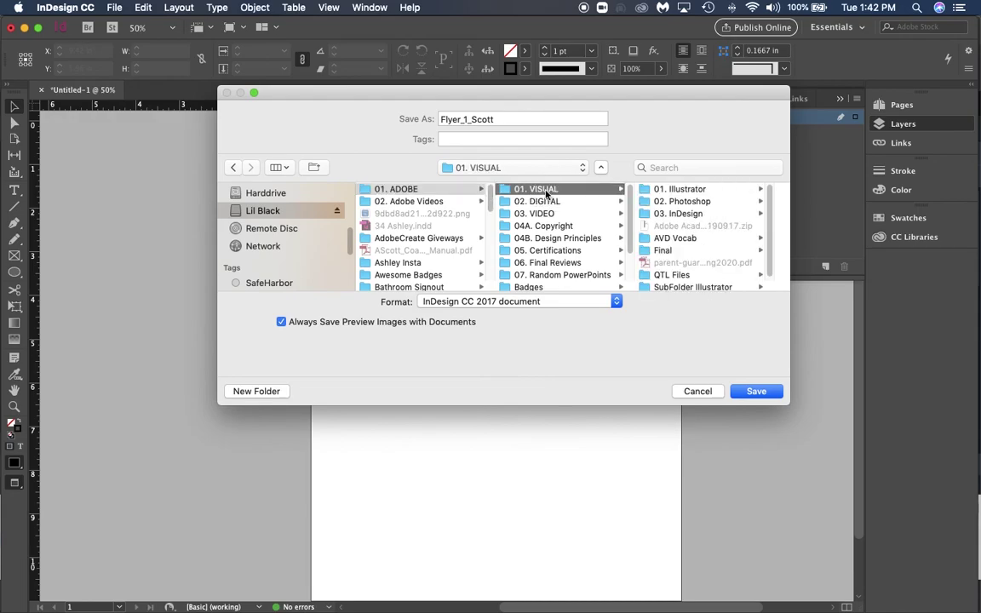
left_click(689, 213)
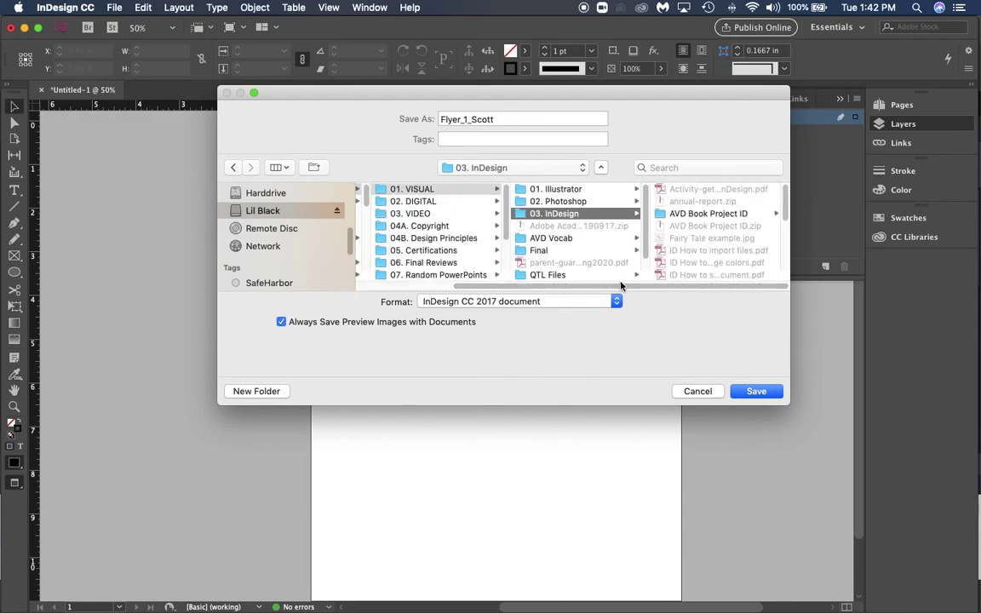
scroll(736, 254, "down", 5)
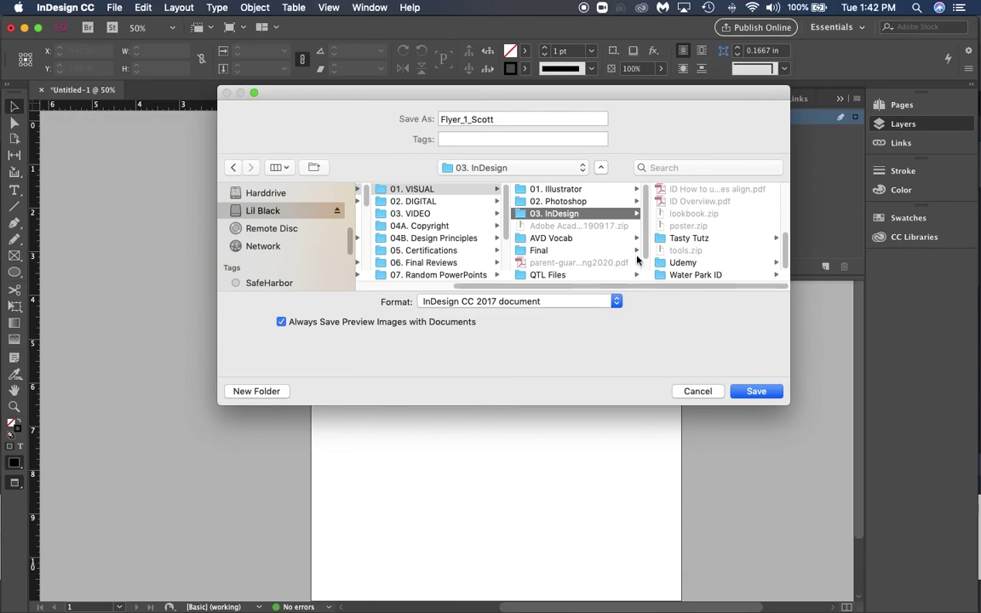
Create a '2020 Work' folder inside 03. InDesign and save the flyer there
left_click(313, 168)
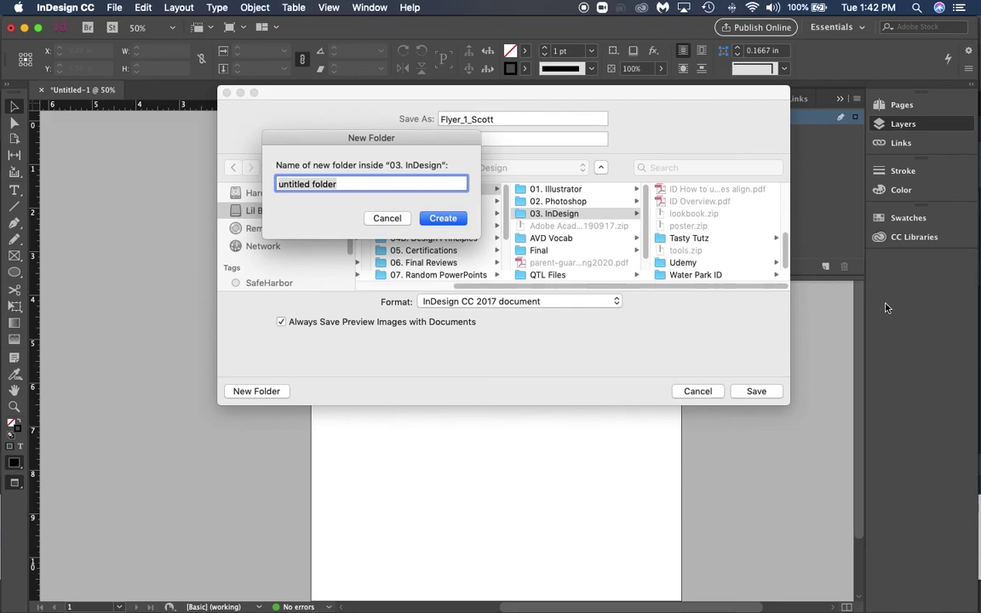
type("2020 ")
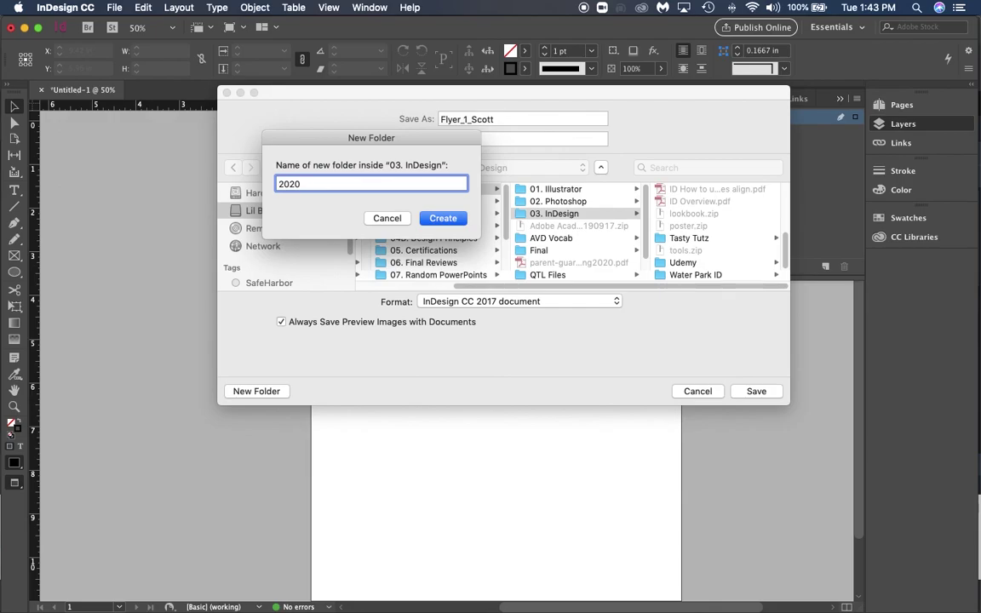
type("Work")
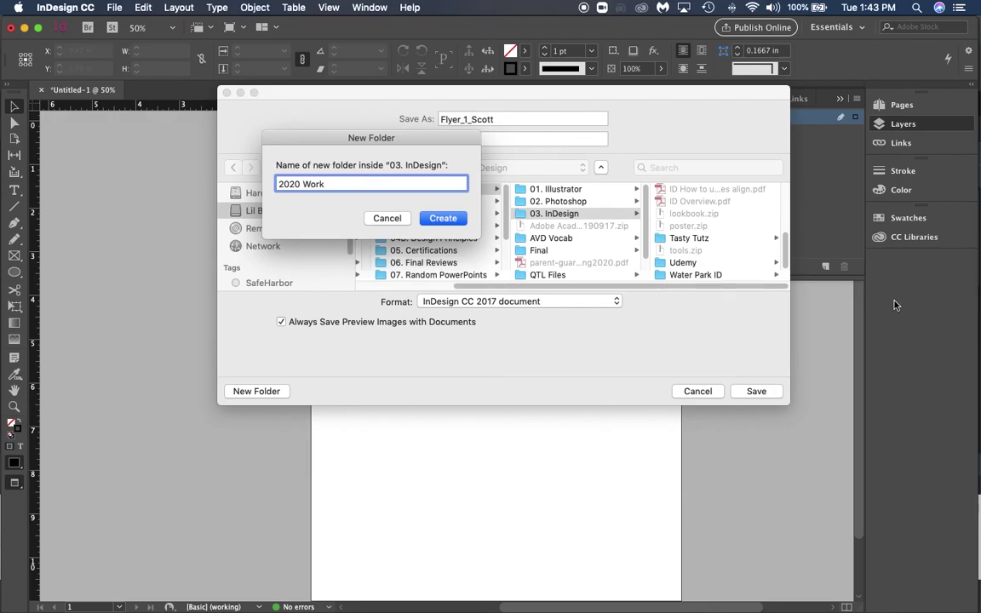
left_click(439, 218)
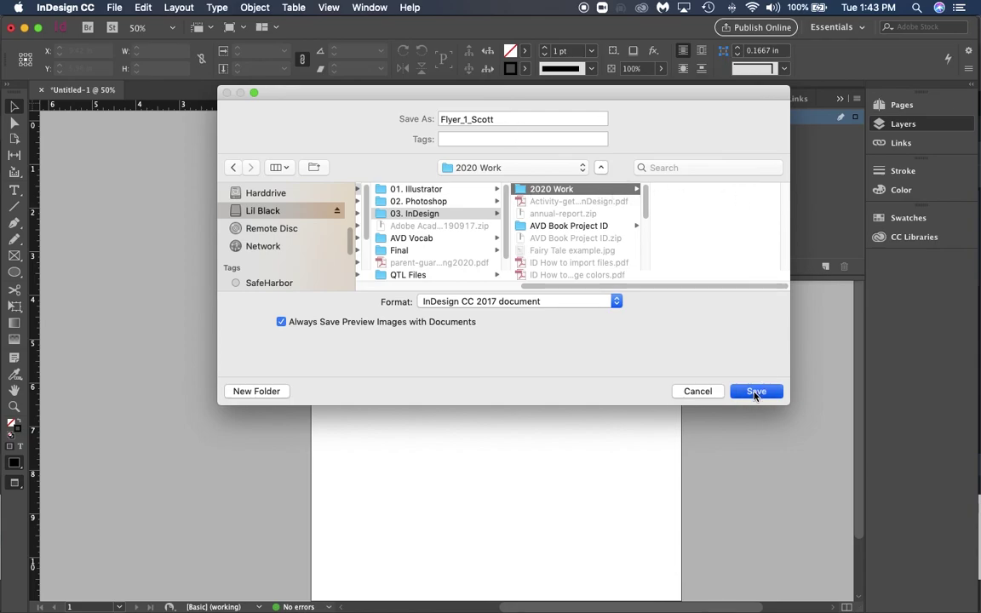
left_click(753, 393)
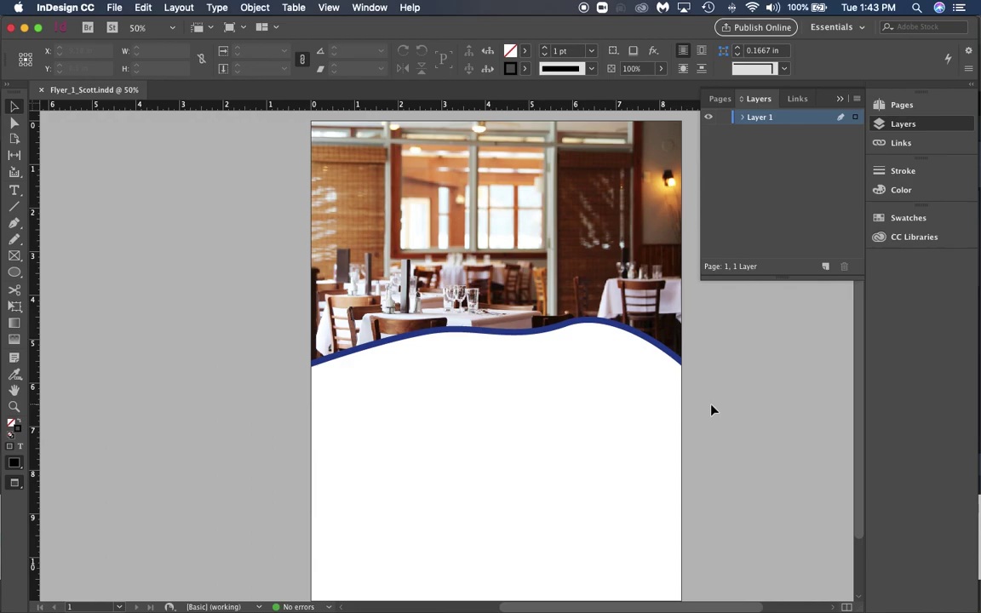